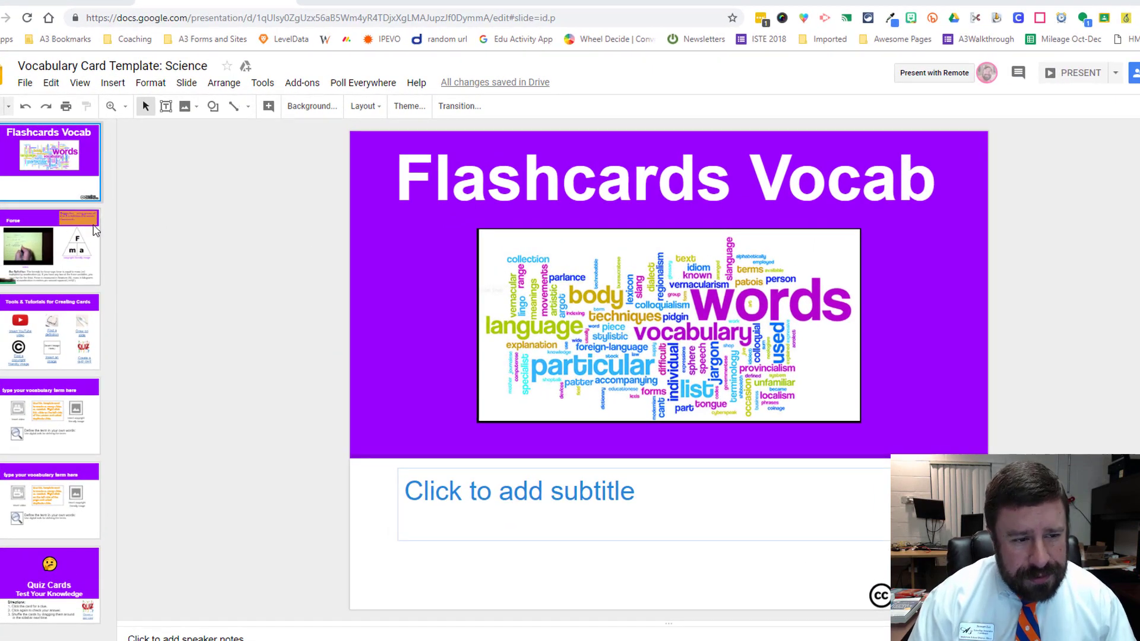
# Show the sample 'Force' card on slide 2, with its video, F=ma triangle and definition
pyautogui.click(27, 231)
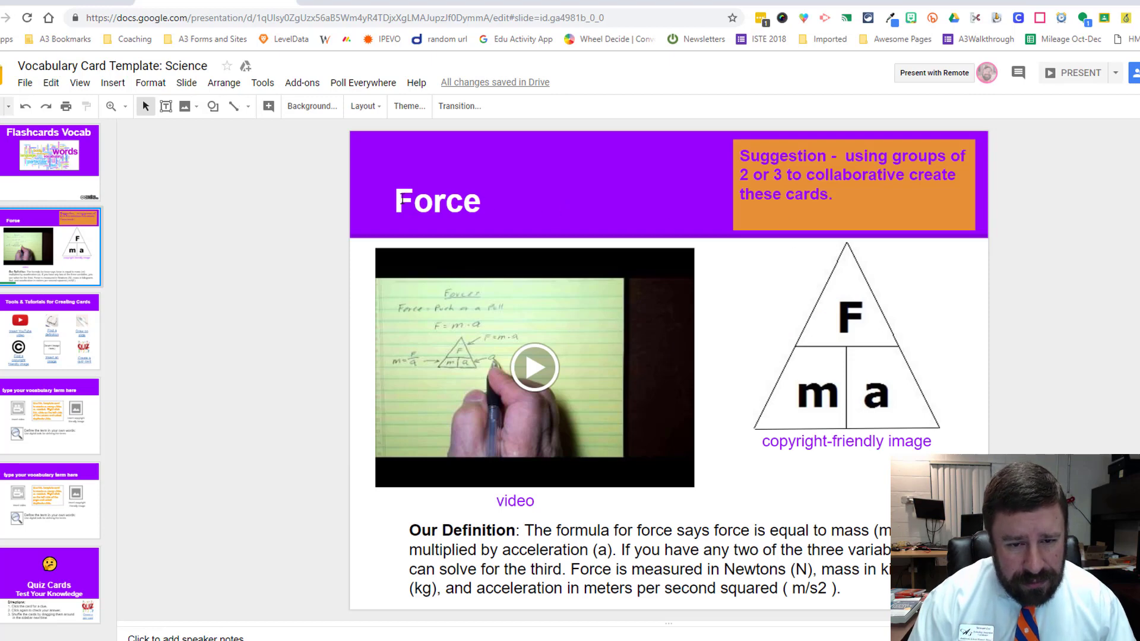
# Look over the Force title and definition, then switch to the blank vocabulary template on slide 4
pyautogui.doubleClick(402, 200)
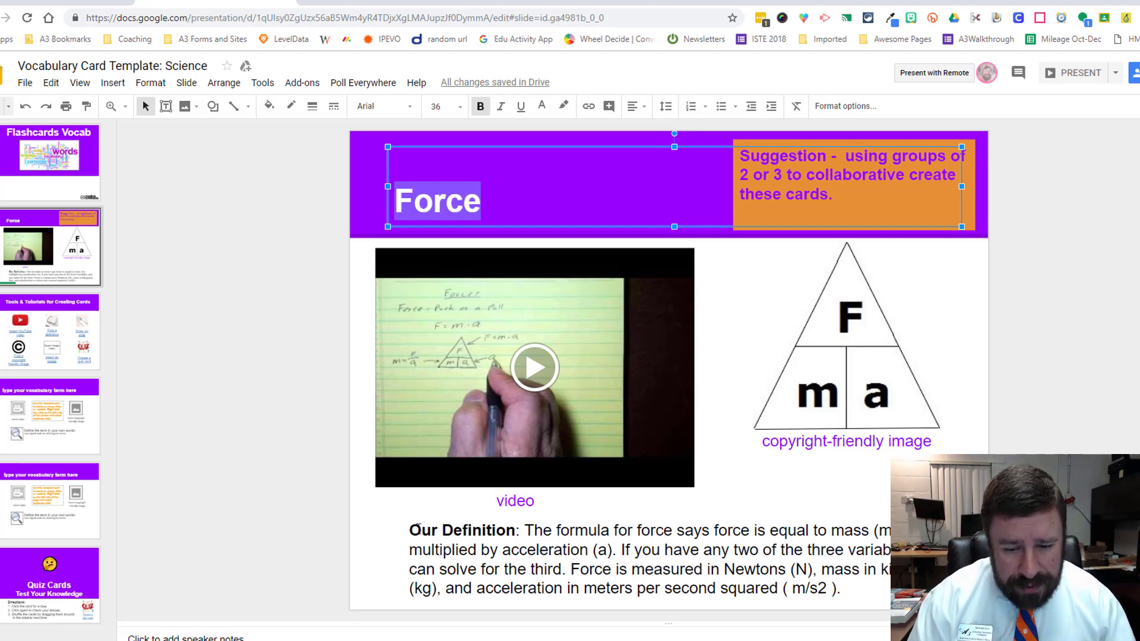
pyautogui.click(736, 253)
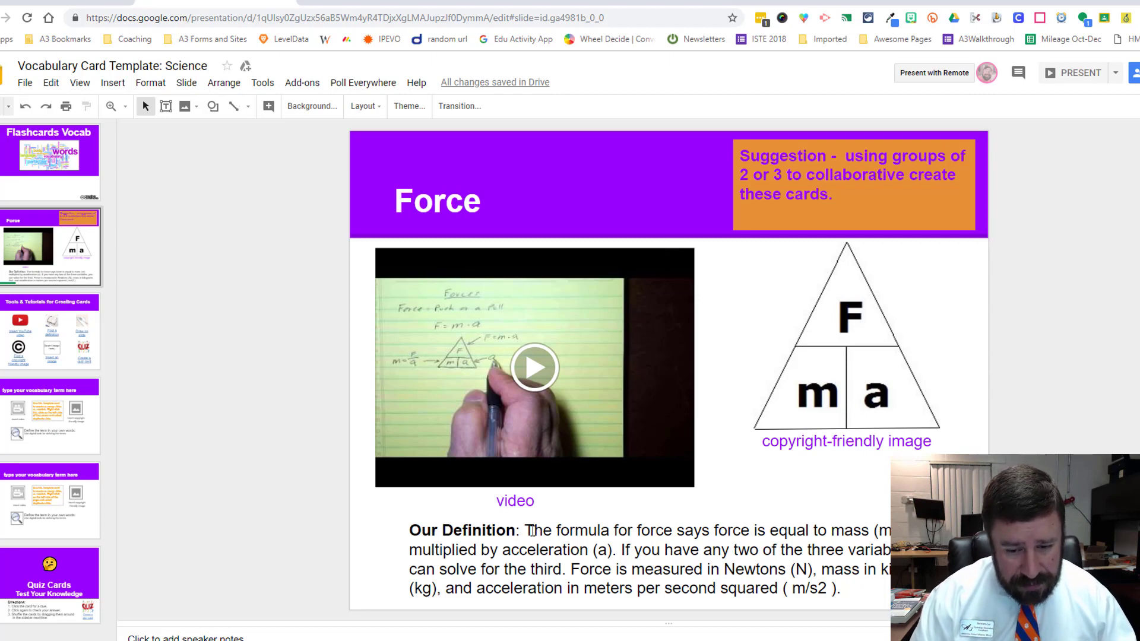
pyautogui.moveTo(527, 530); pyautogui.dragTo(838, 594)
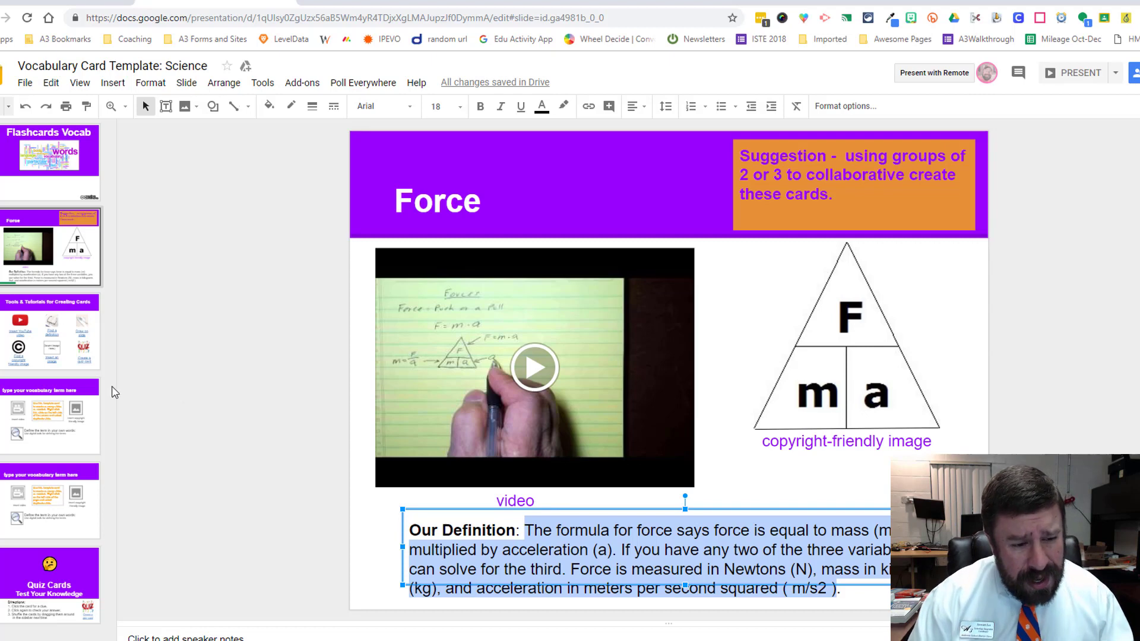
pyautogui.click(88, 397)
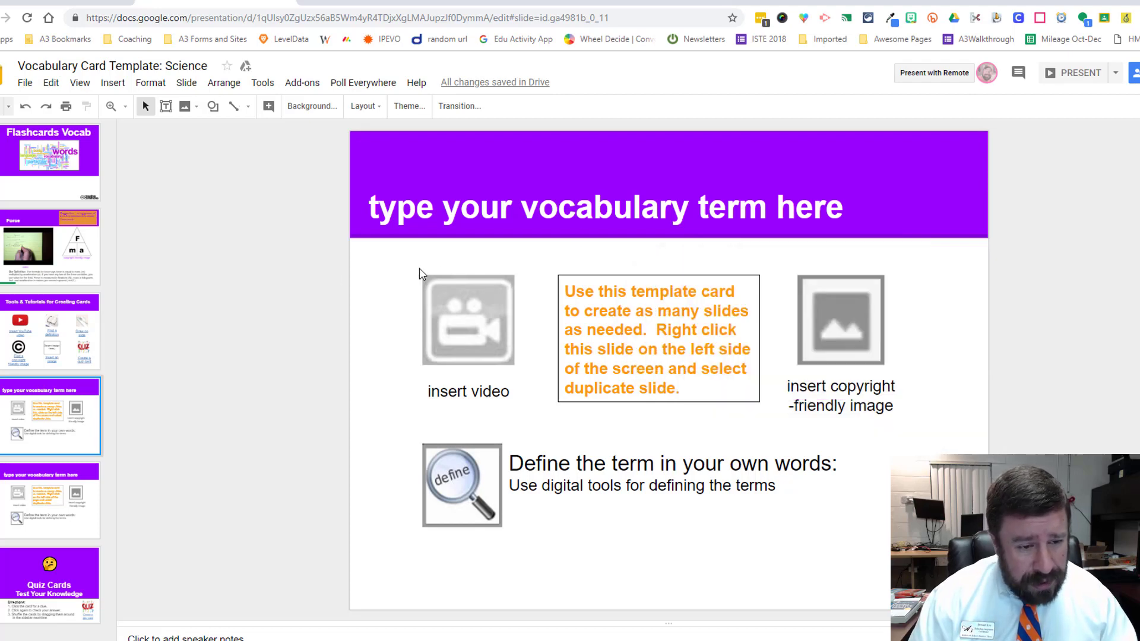
# Duplicate the slide 4 vocabulary template to create a new blank card as slide 5
pyautogui.click(76, 304)
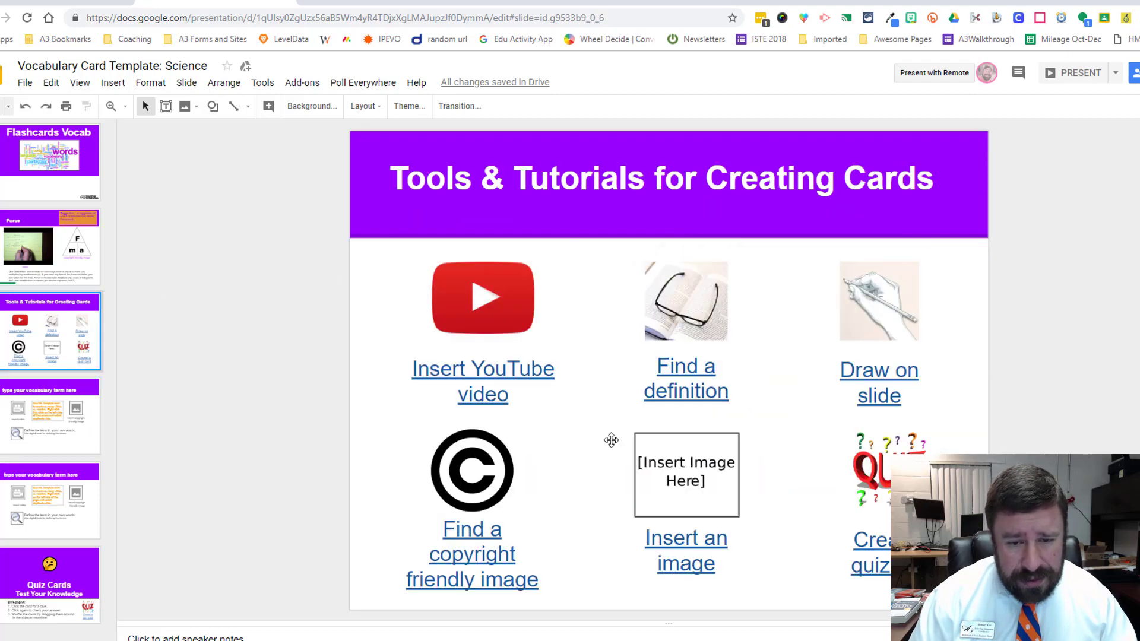
pyautogui.click(83, 437)
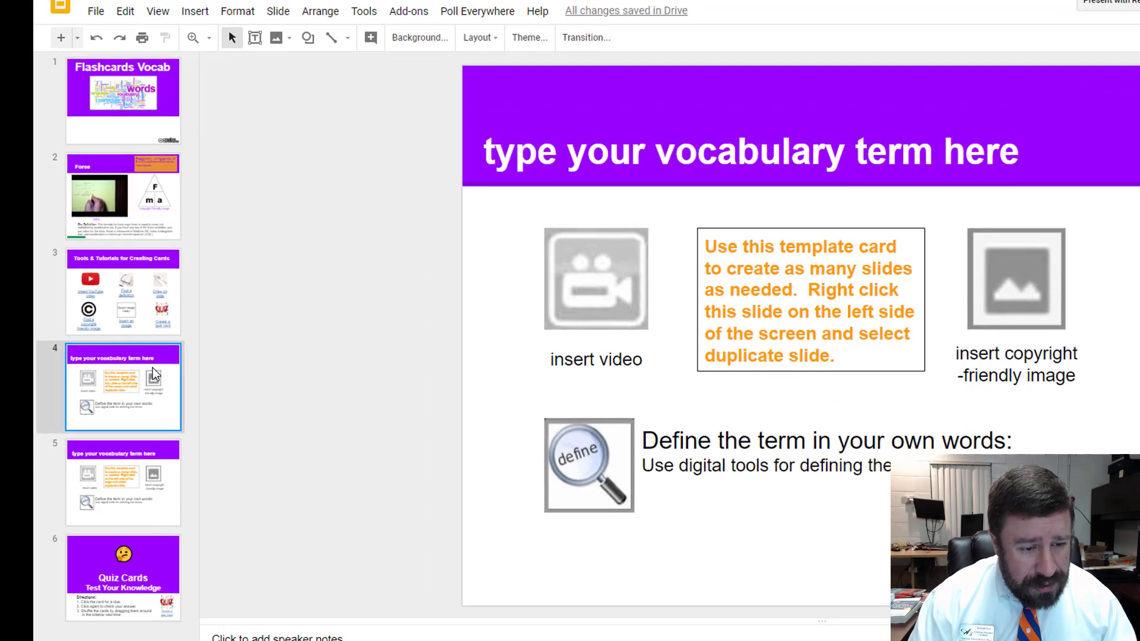
pyautogui.rightClick(122, 369)
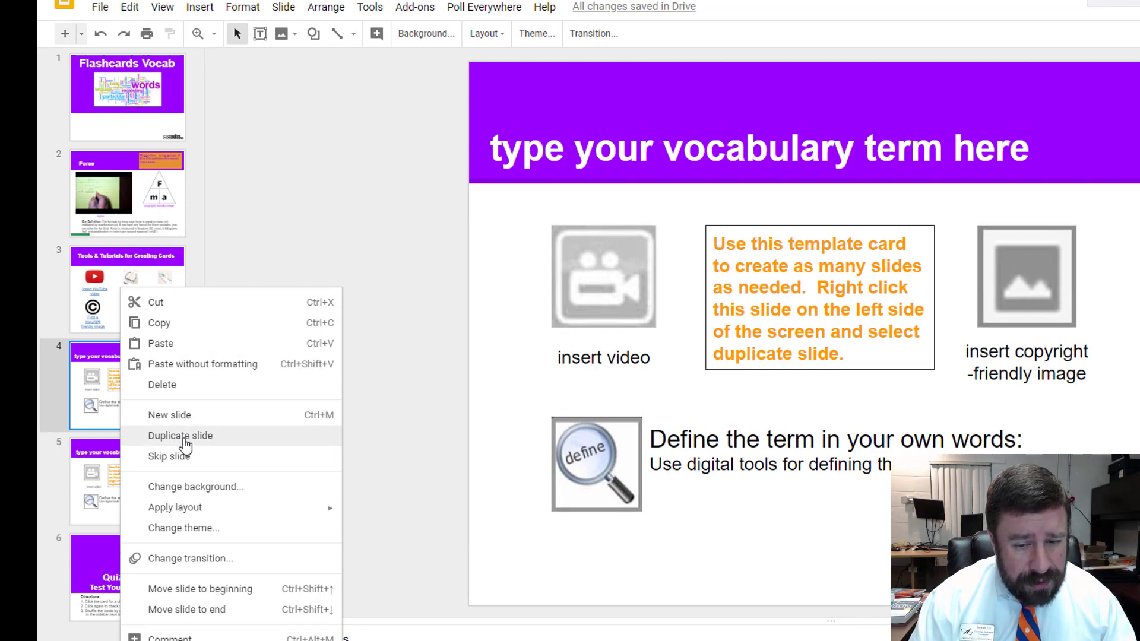
pyautogui.click(181, 437)
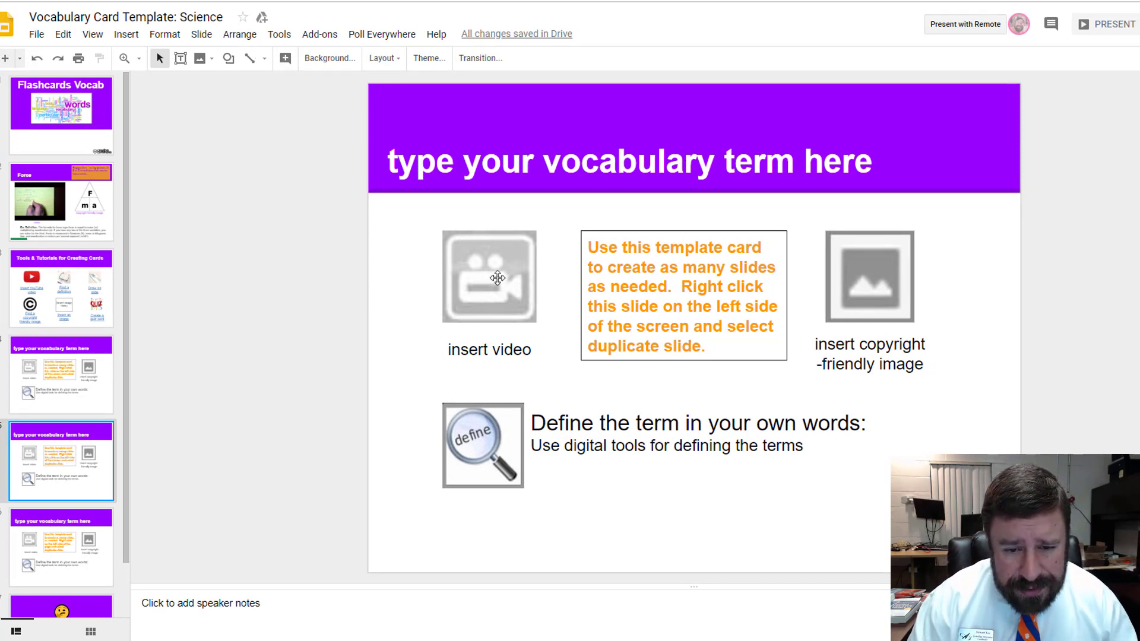
# Delete the placeholder video picture and start a YouTube video search for 'peri'
pyautogui.click(495, 276)
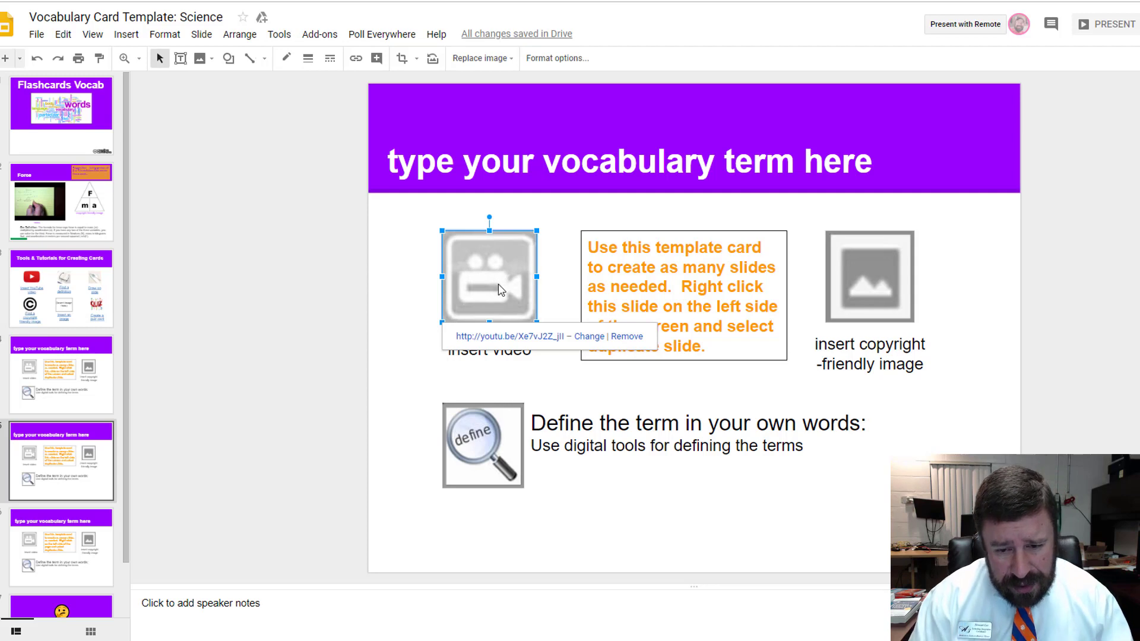
pyautogui.press('Delete')
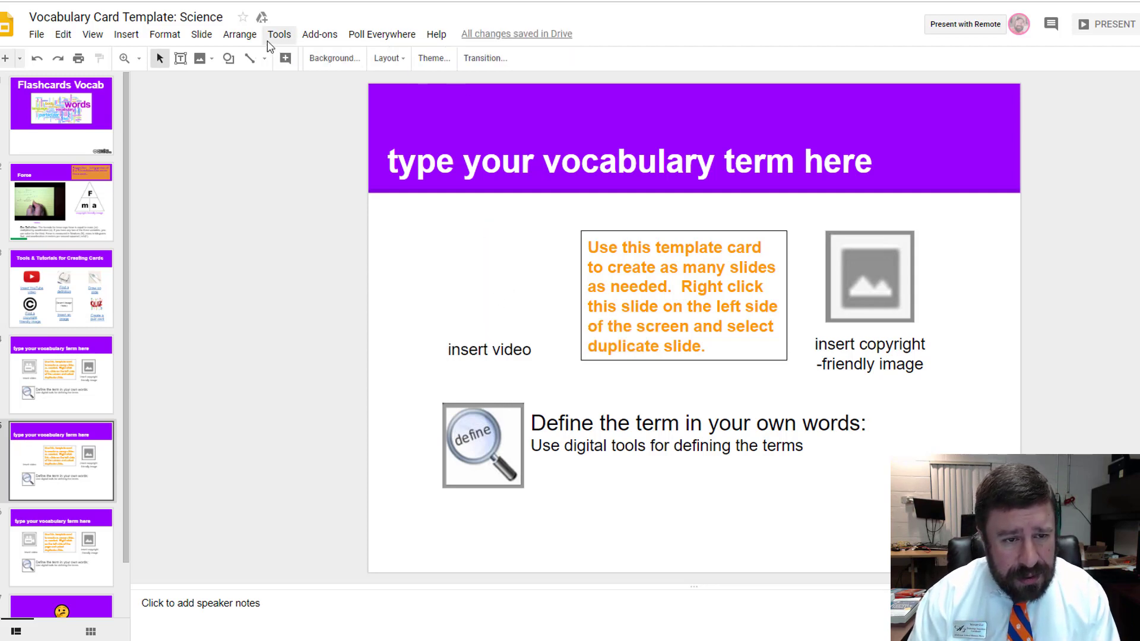
pyautogui.click(126, 35)
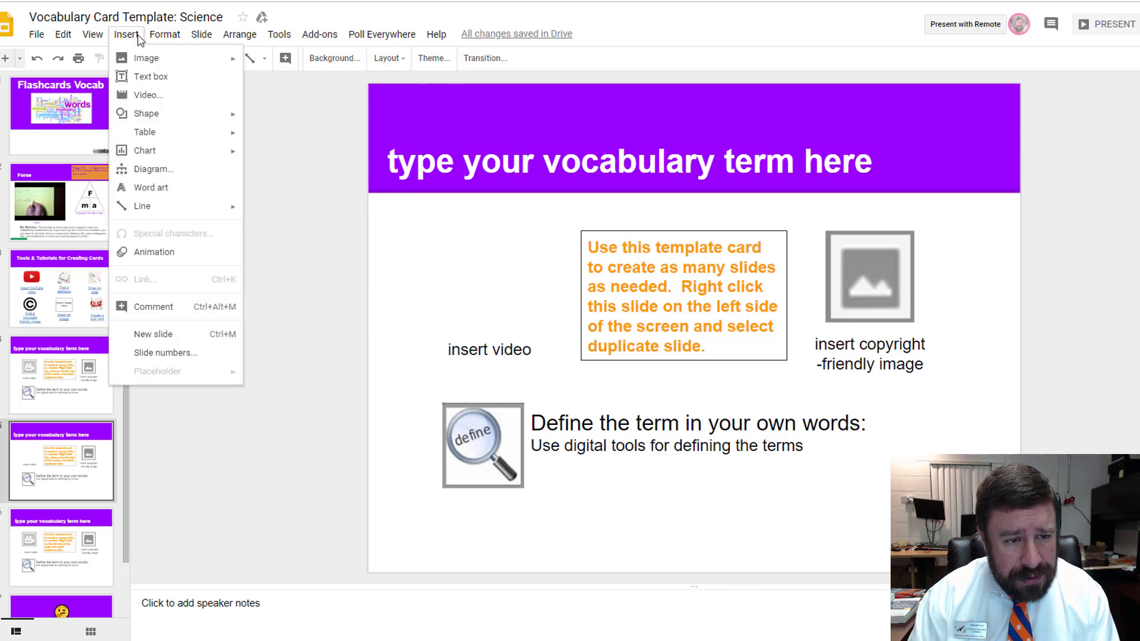
pyautogui.click(145, 95)
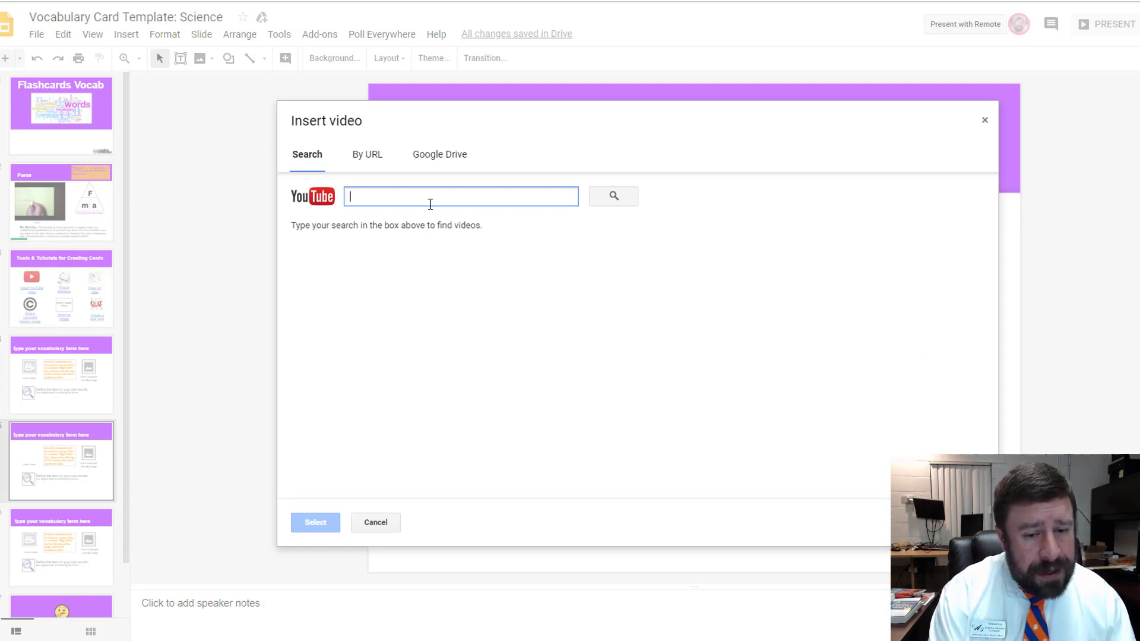
pyautogui.write('periodic table')
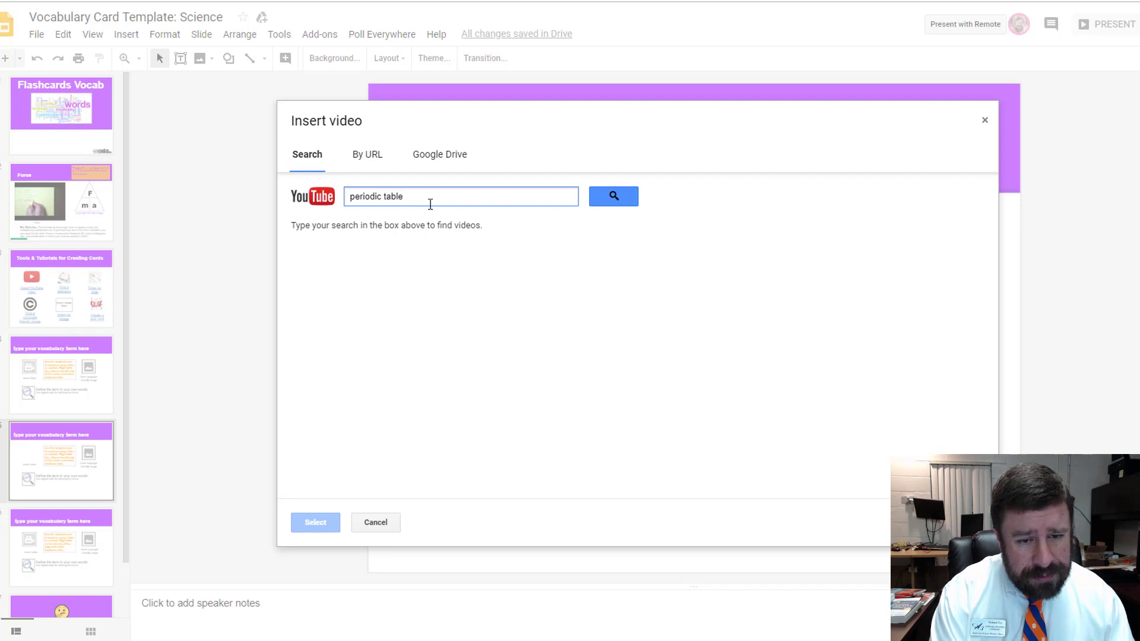
pyautogui.click(617, 200)
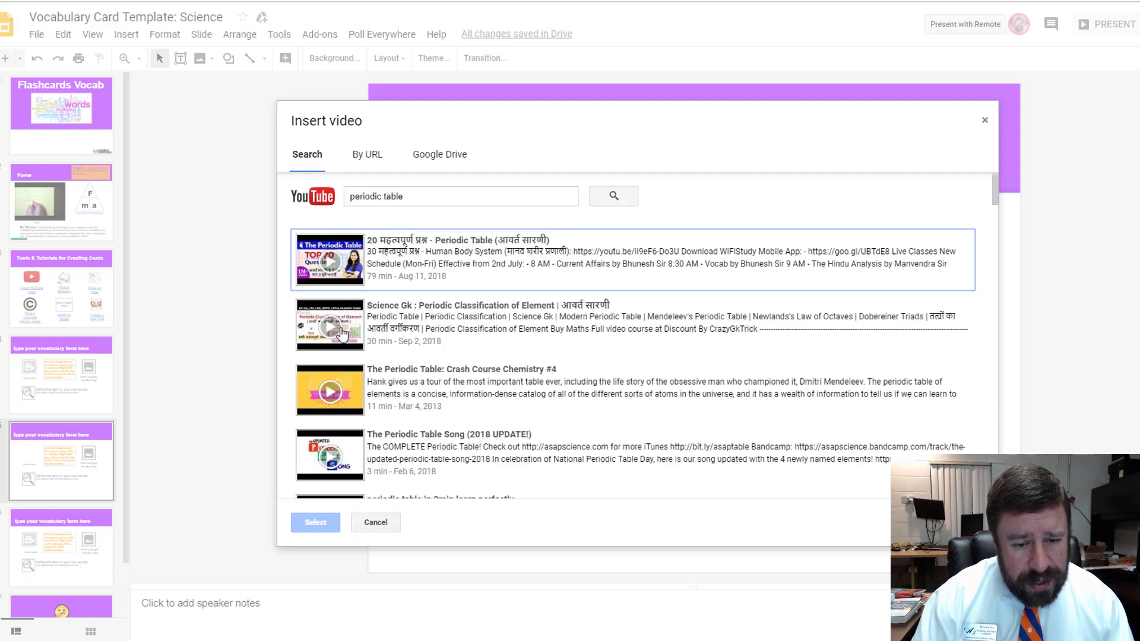
# Search YouTube for 'periodic table' and choose The Periodic Table Song (2018 UPDATE!)
pyautogui.scroll(-2, 363, 413)
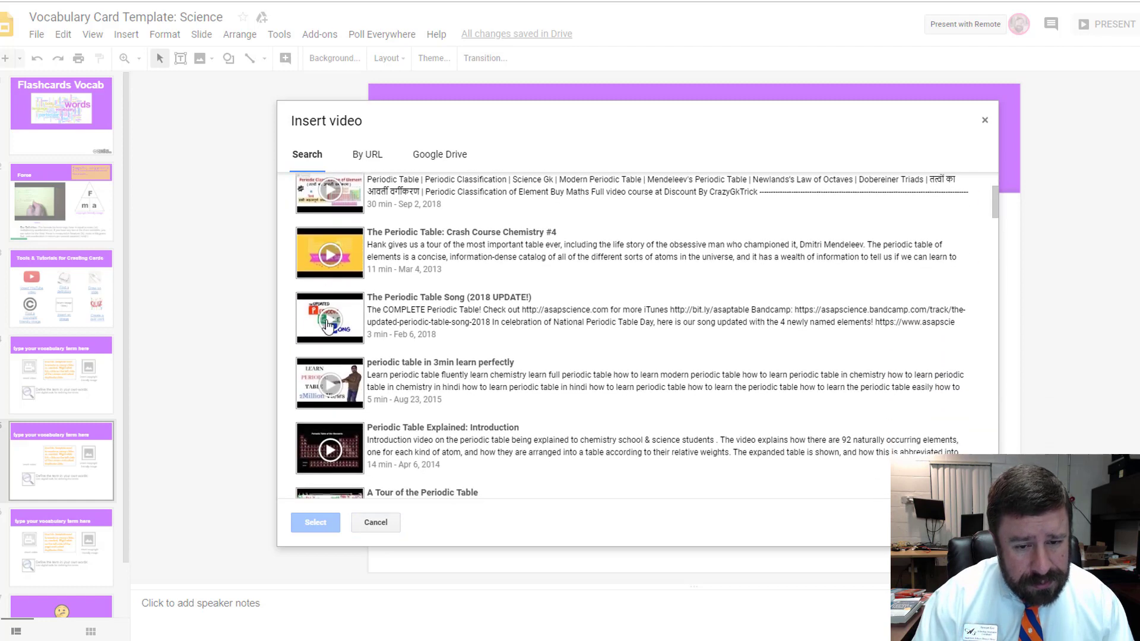
pyautogui.scroll(-1, 340, 319)
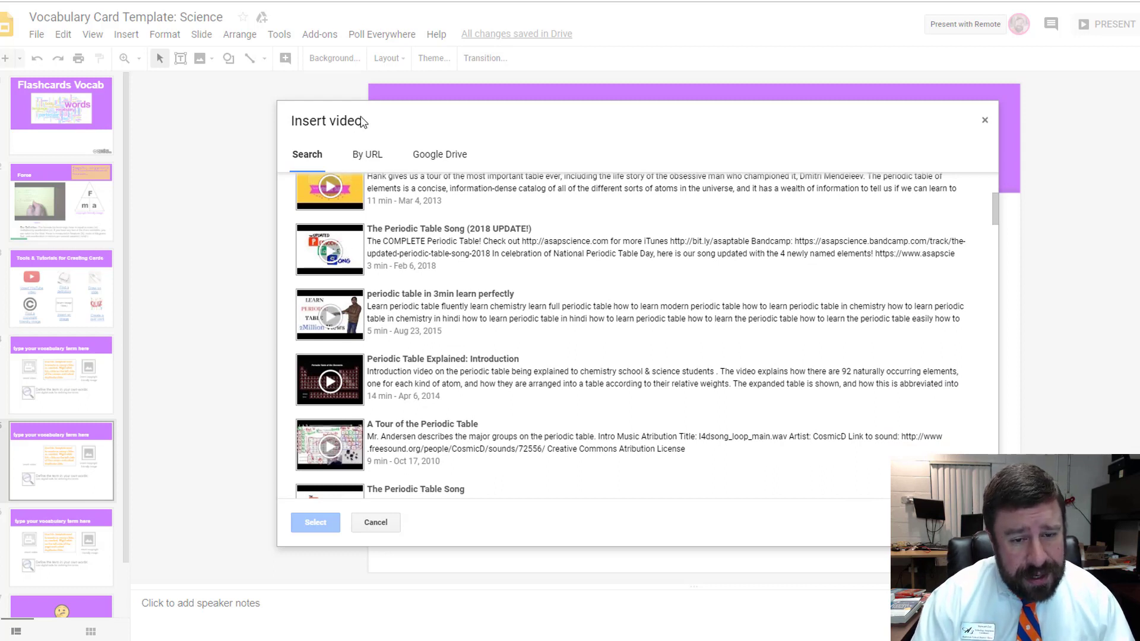
pyautogui.click(369, 165)
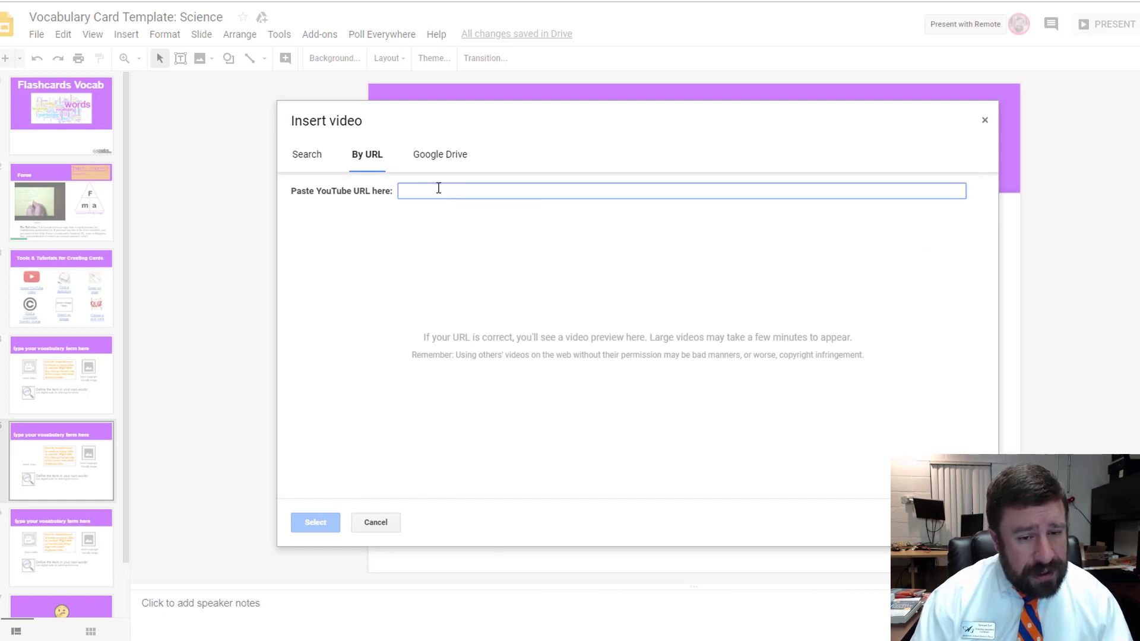
pyautogui.click(306, 155)
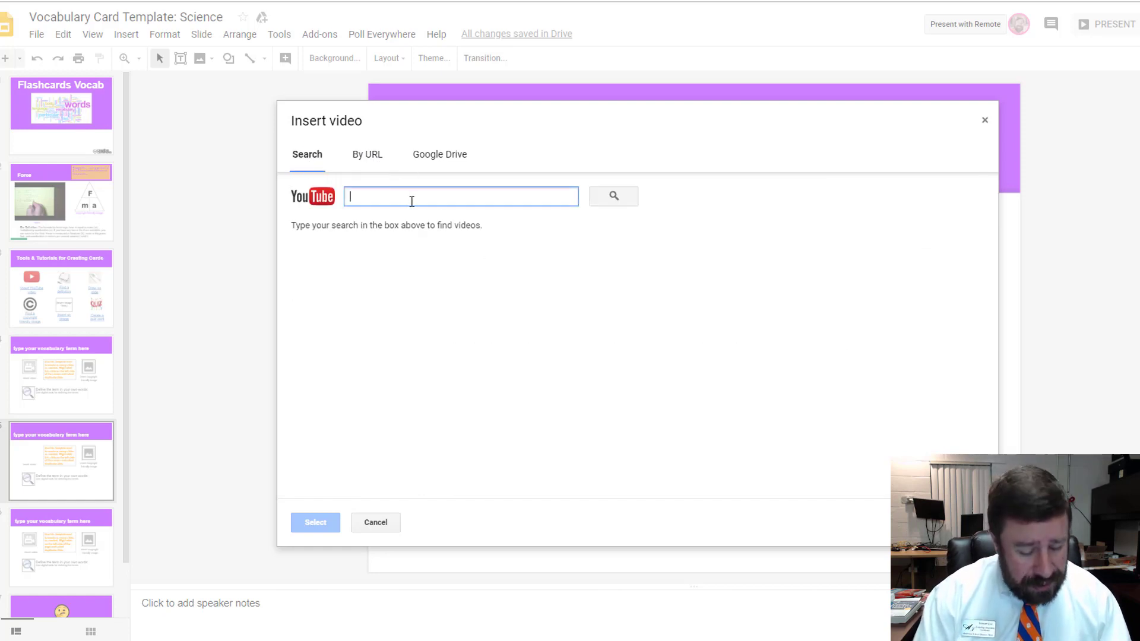
pyautogui.write('periodic table')
pyautogui.press('Return')
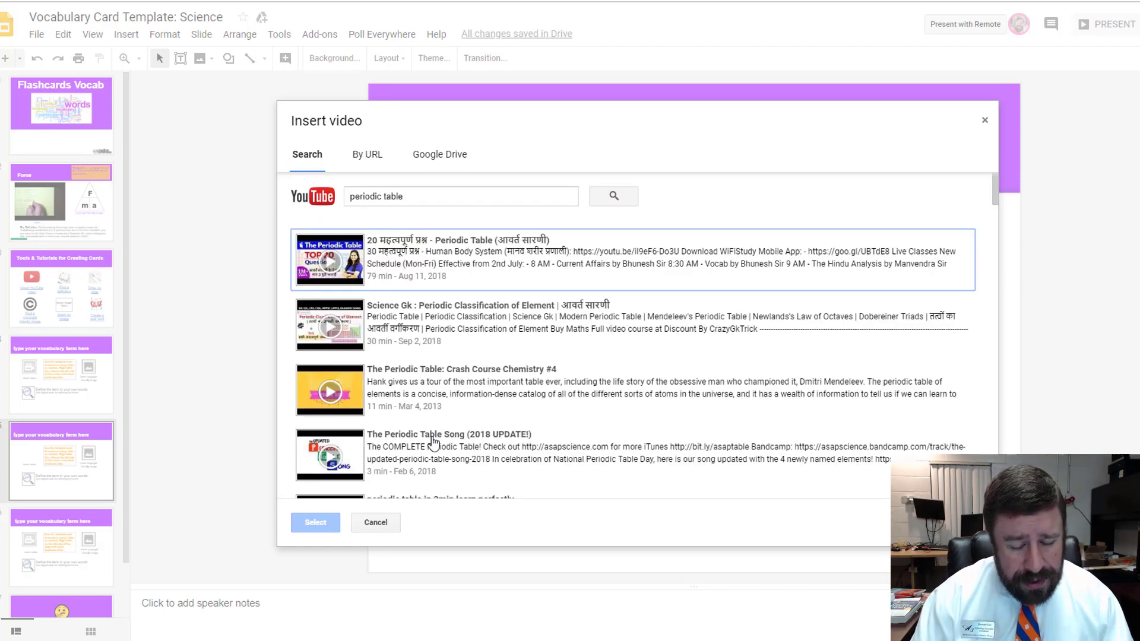
pyautogui.click(352, 458)
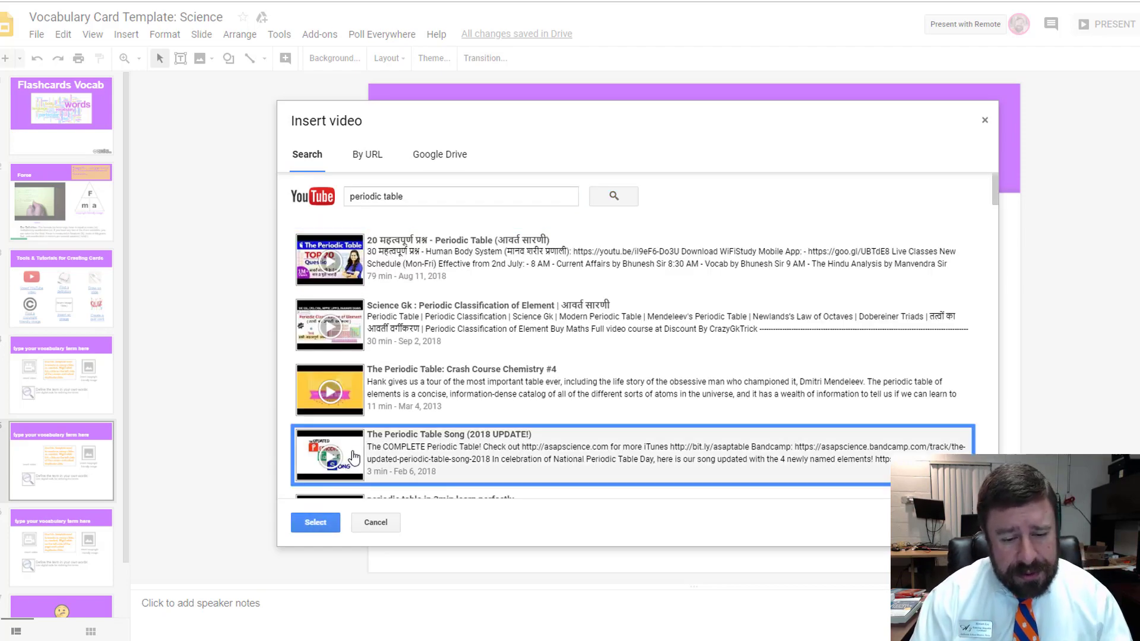
# Insert the Periodic Table Song video, delete the orange instruction box, and enlarge the video
pyautogui.click(335, 523)
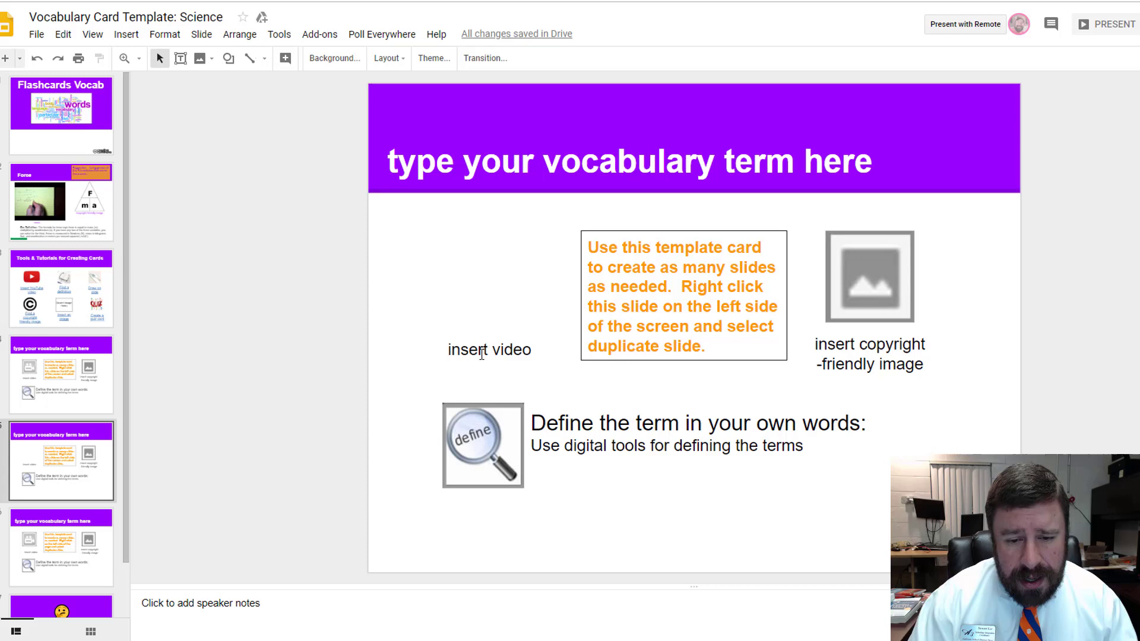
pyautogui.moveTo(457, 227); pyautogui.dragTo(502, 261)
pyautogui.click(612, 262)
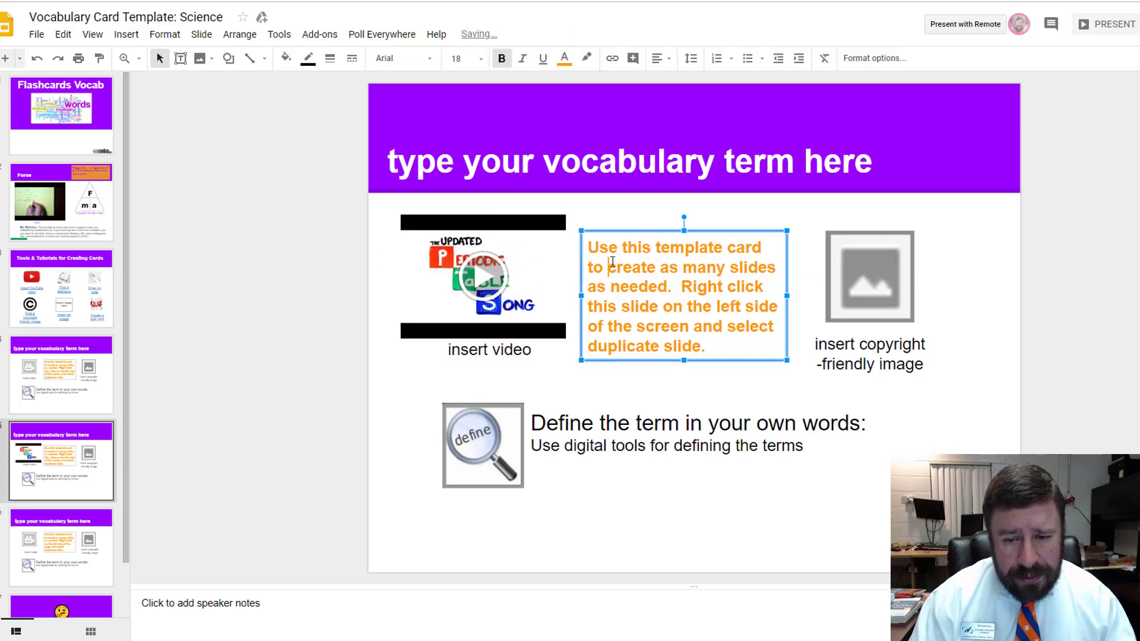
pyautogui.click(617, 231)
pyautogui.press('Delete')
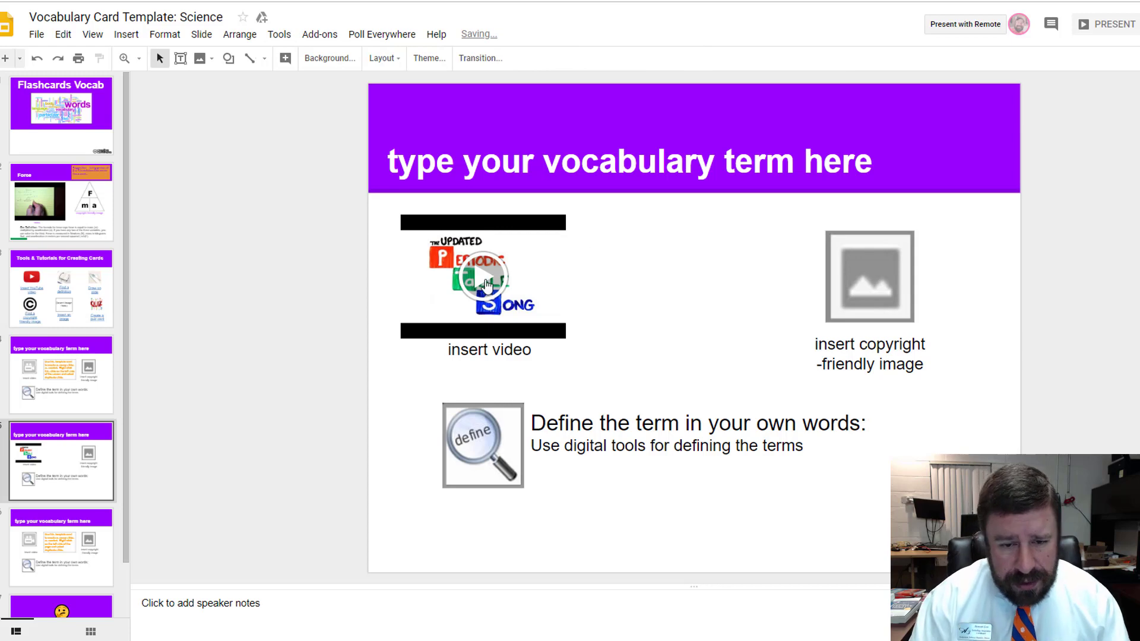
pyautogui.click(527, 281)
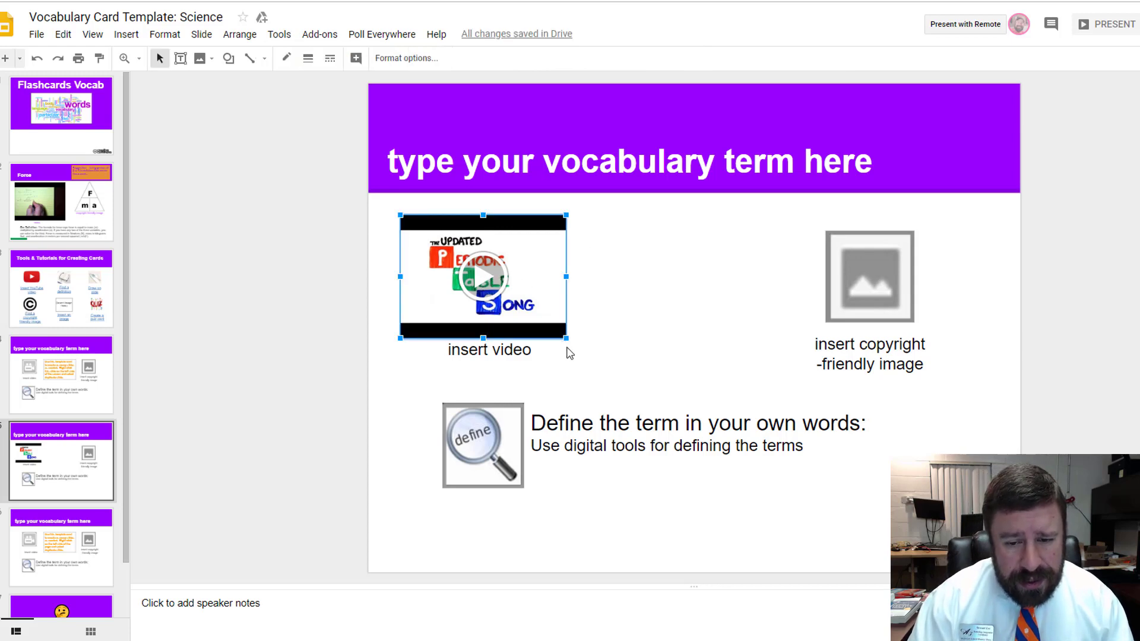
pyautogui.moveTo(566, 338); pyautogui.dragTo(616, 376)
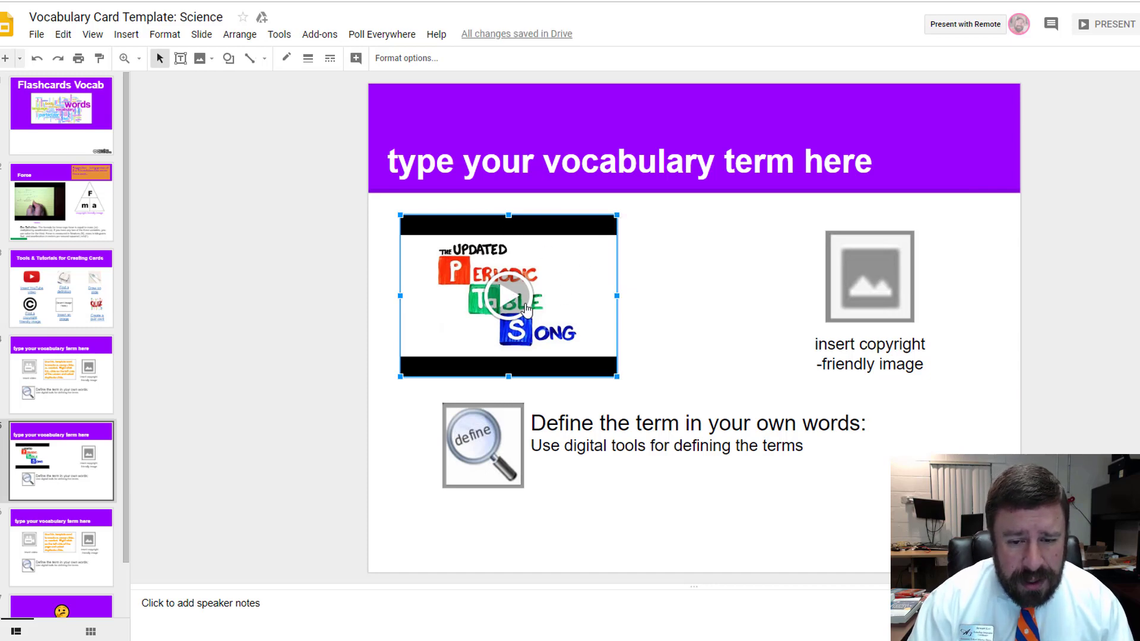
# Replace the slide title with 'Periodic Table'
pyautogui.click(853, 285)
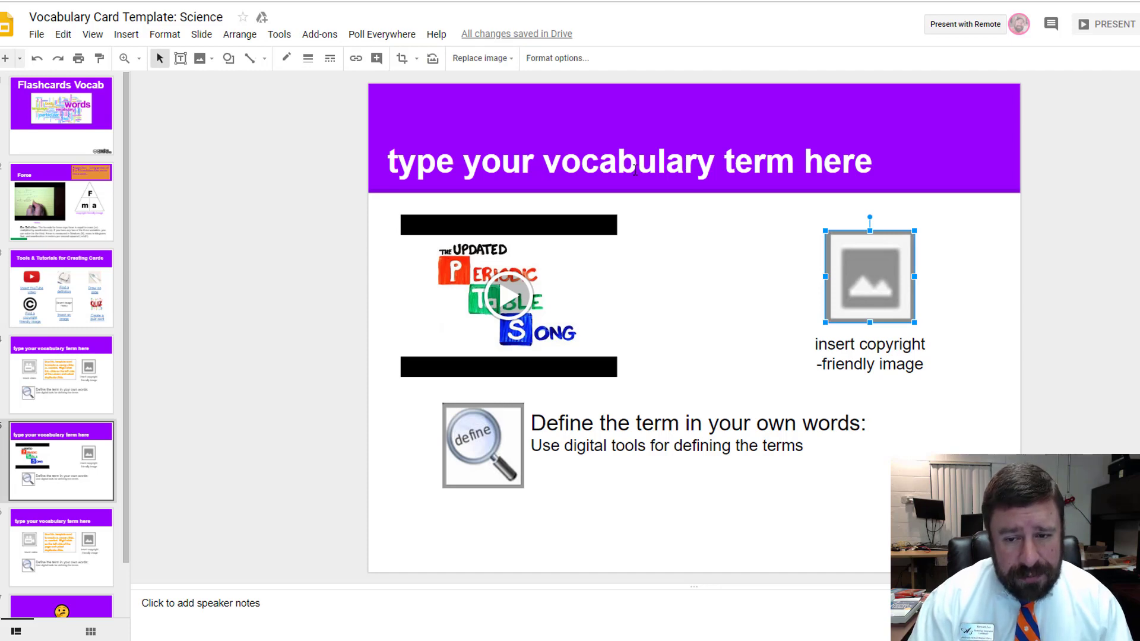
pyautogui.click(636, 166)
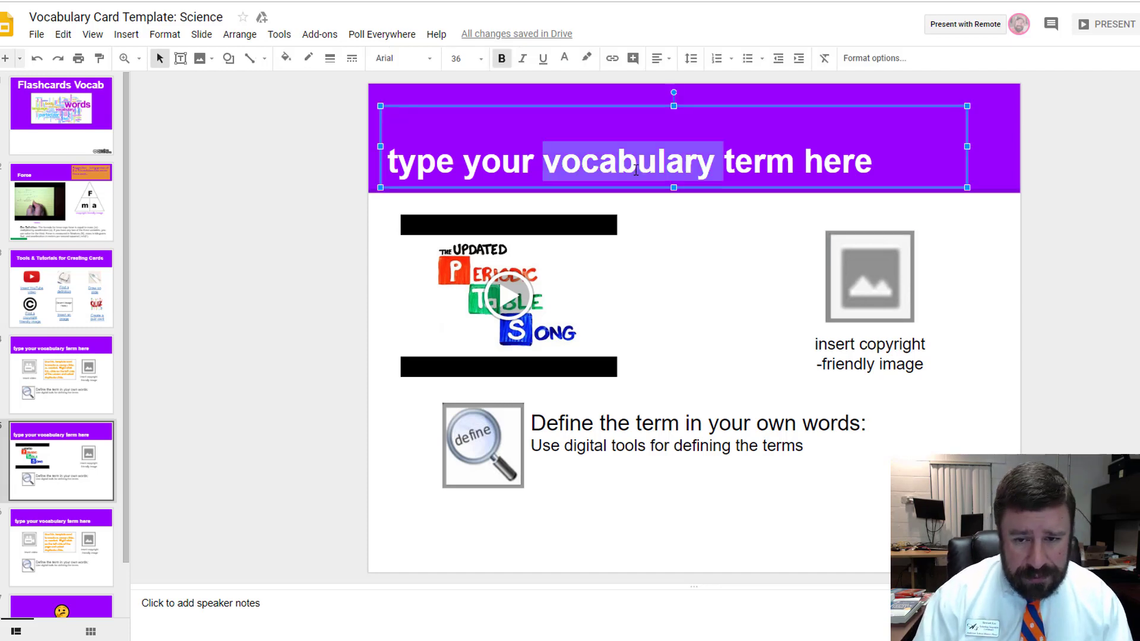
pyautogui.tripleClick(636, 169)
pyautogui.write('Period')
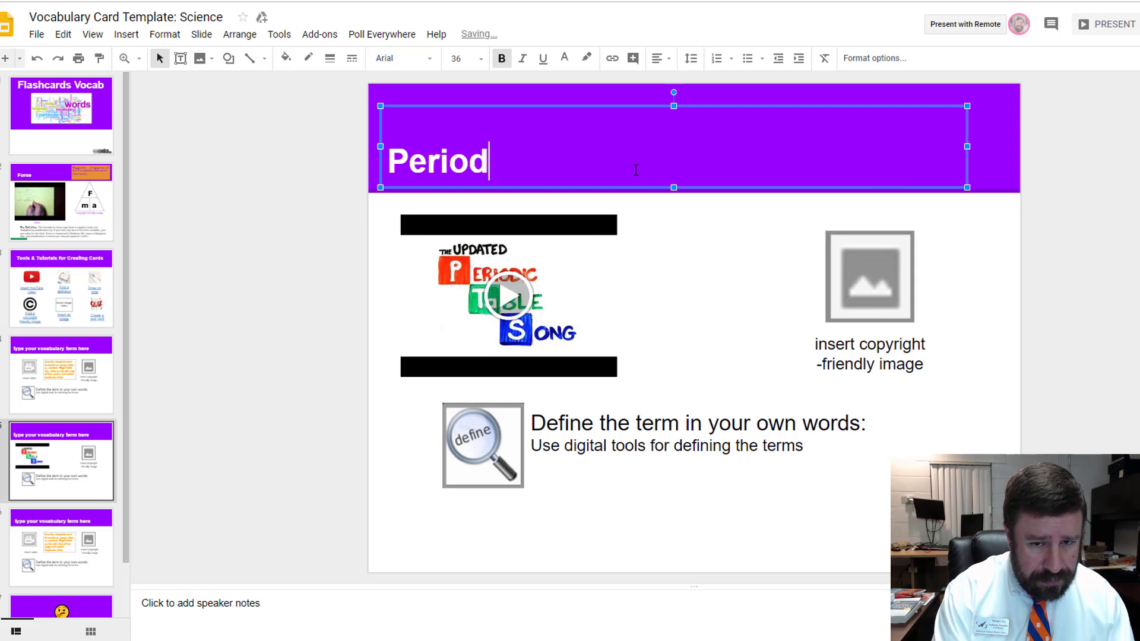
pyautogui.write('ic Table')
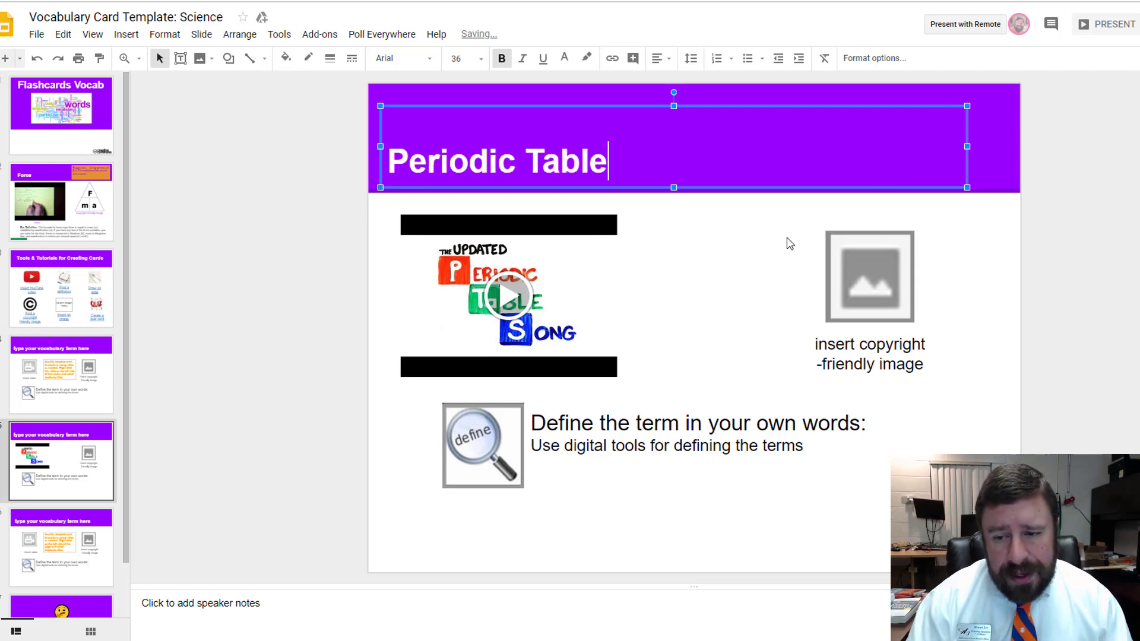
pyautogui.click(850, 258)
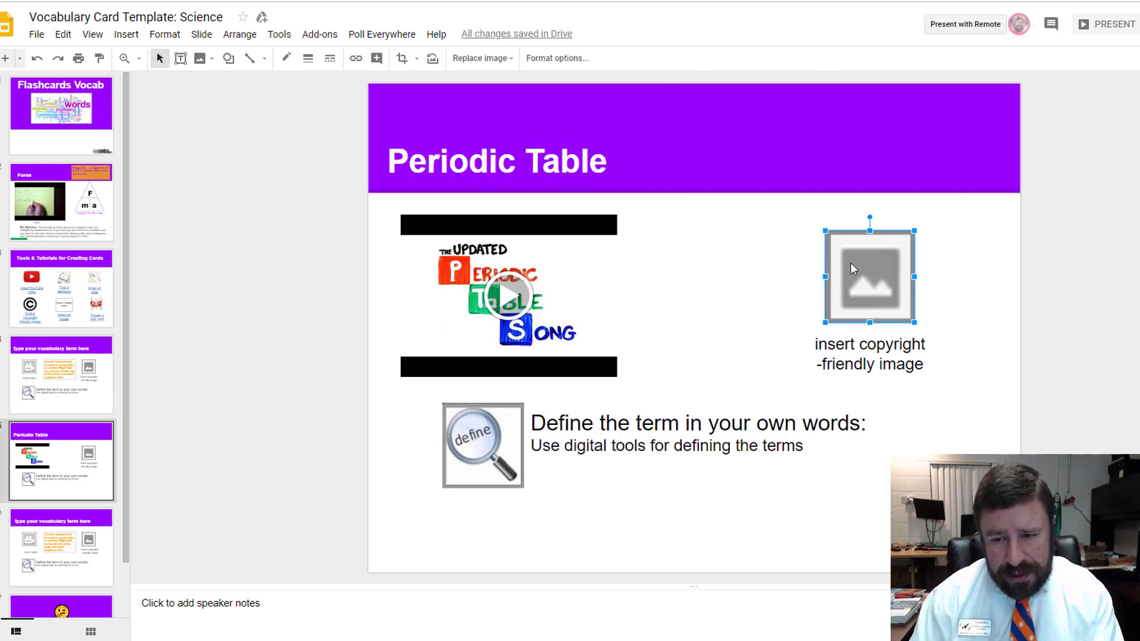
# Replace the empty image placeholder with the first web image result for 'periodic table'
pyautogui.press('Delete')
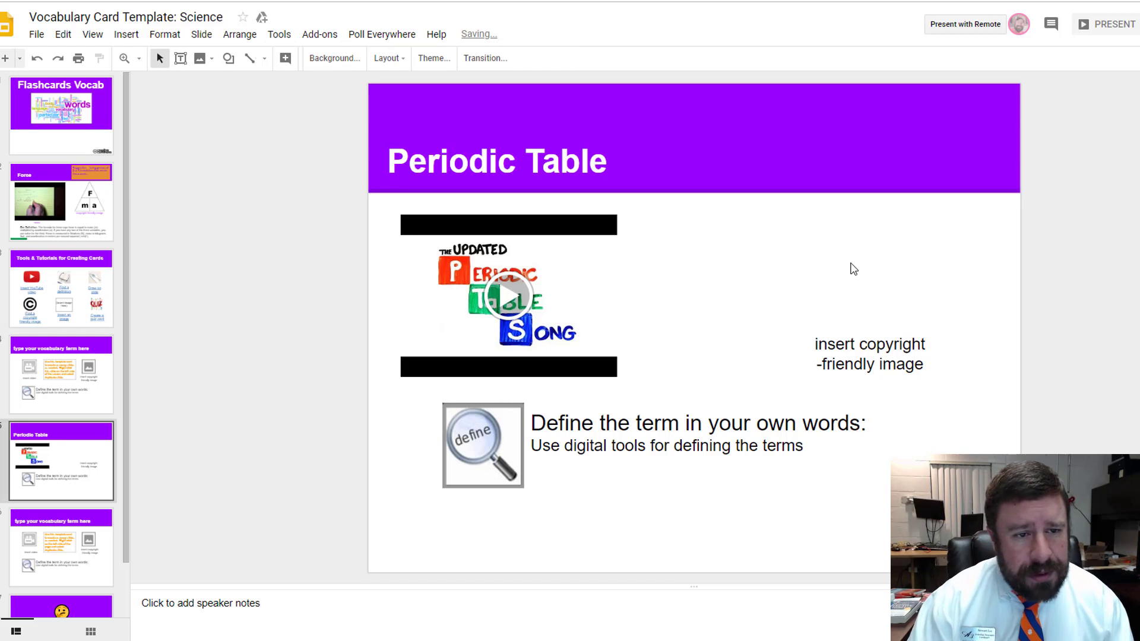
pyautogui.click(126, 35)
pyautogui.moveTo(130, 61)
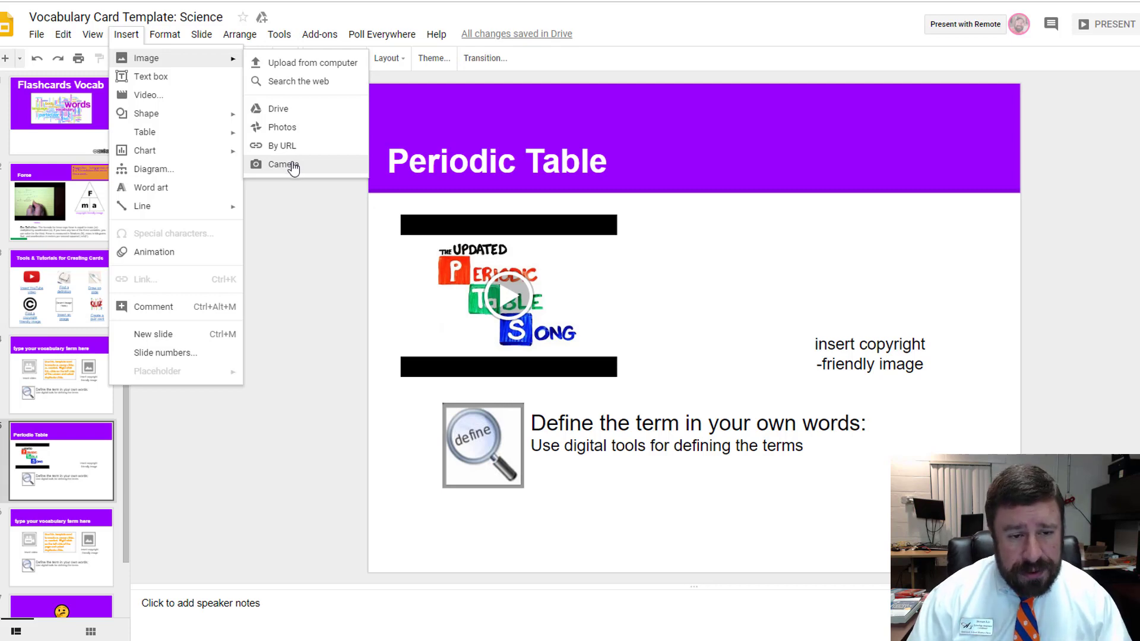
pyautogui.click(289, 83)
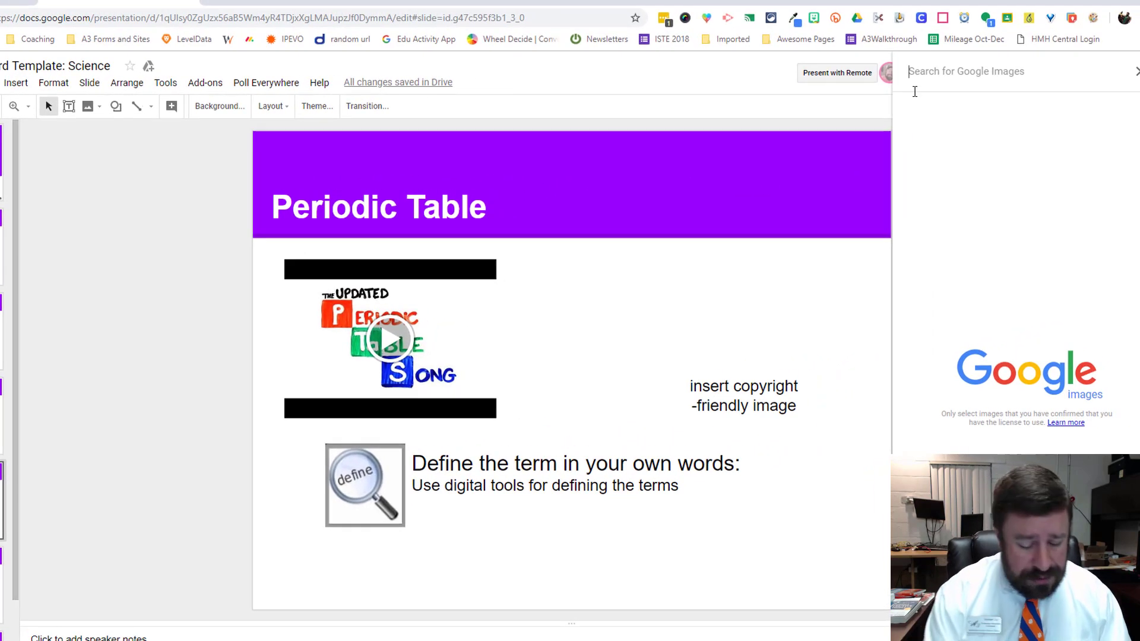
pyautogui.write('period')
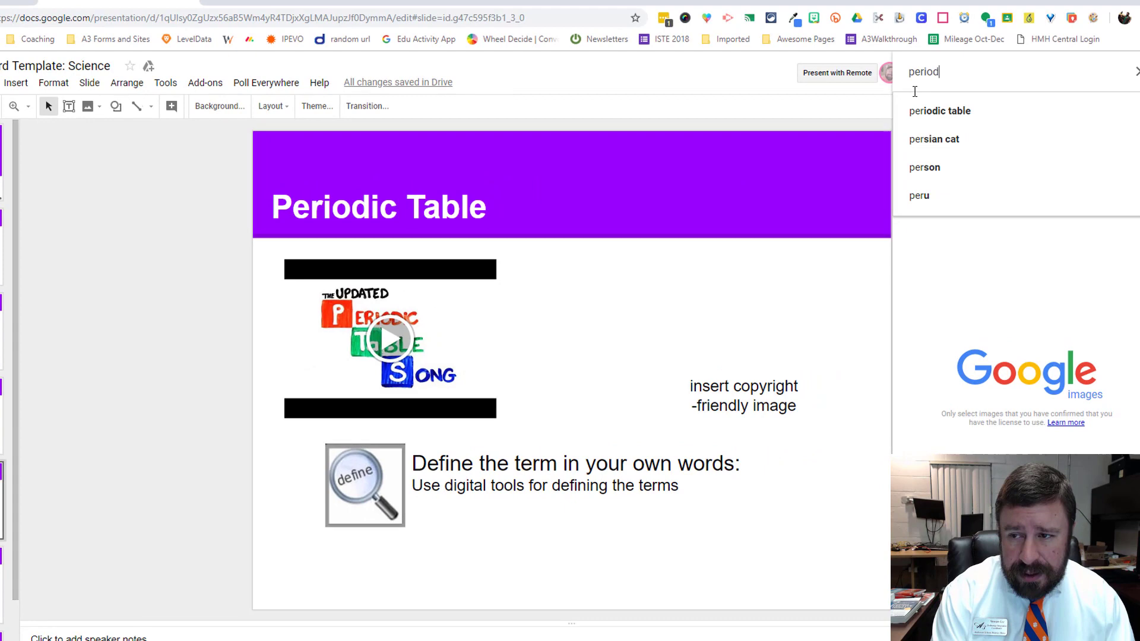
pyautogui.write('ic table')
pyautogui.press('Return')
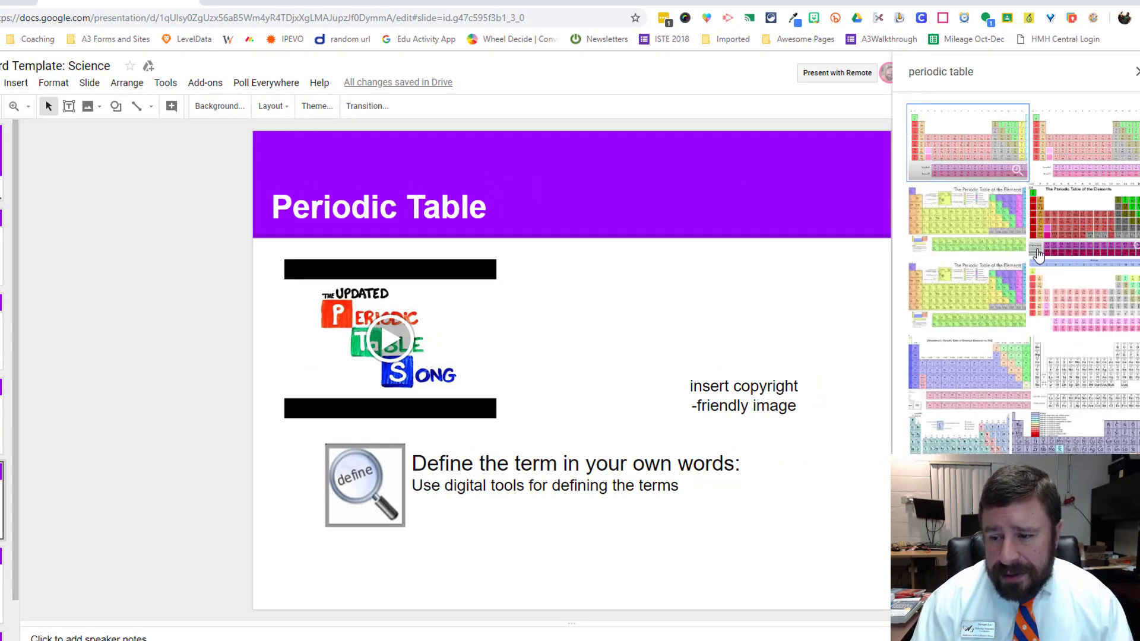
pyautogui.click(961, 159)
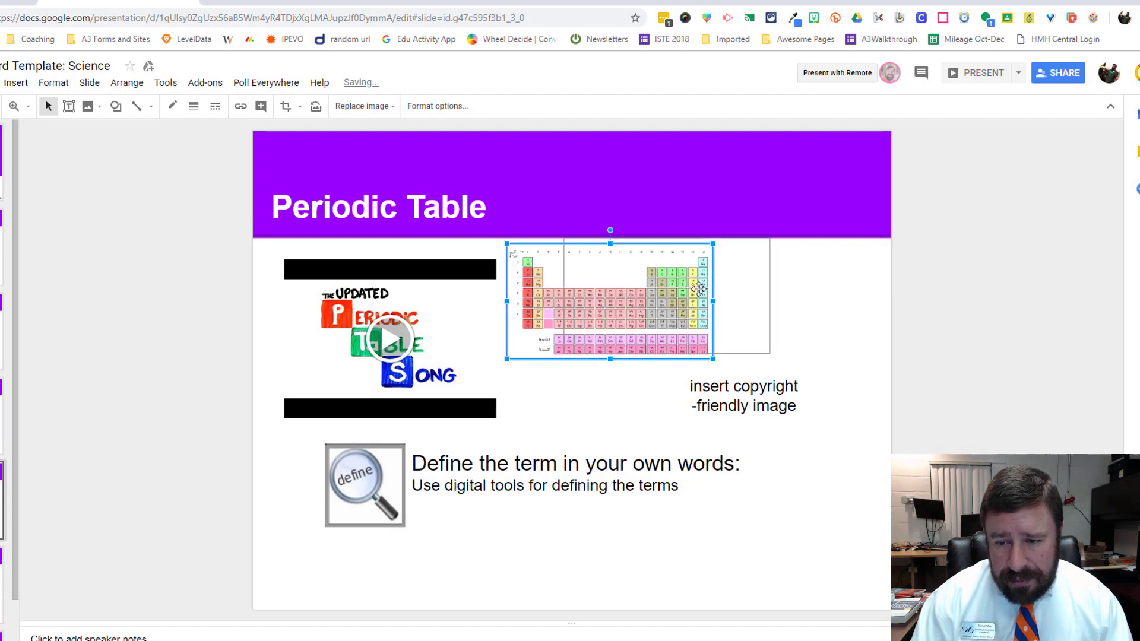
# Move the periodic table image right beside the video and enlarge it
pyautogui.moveTo(699, 289); pyautogui.dragTo(775, 304)
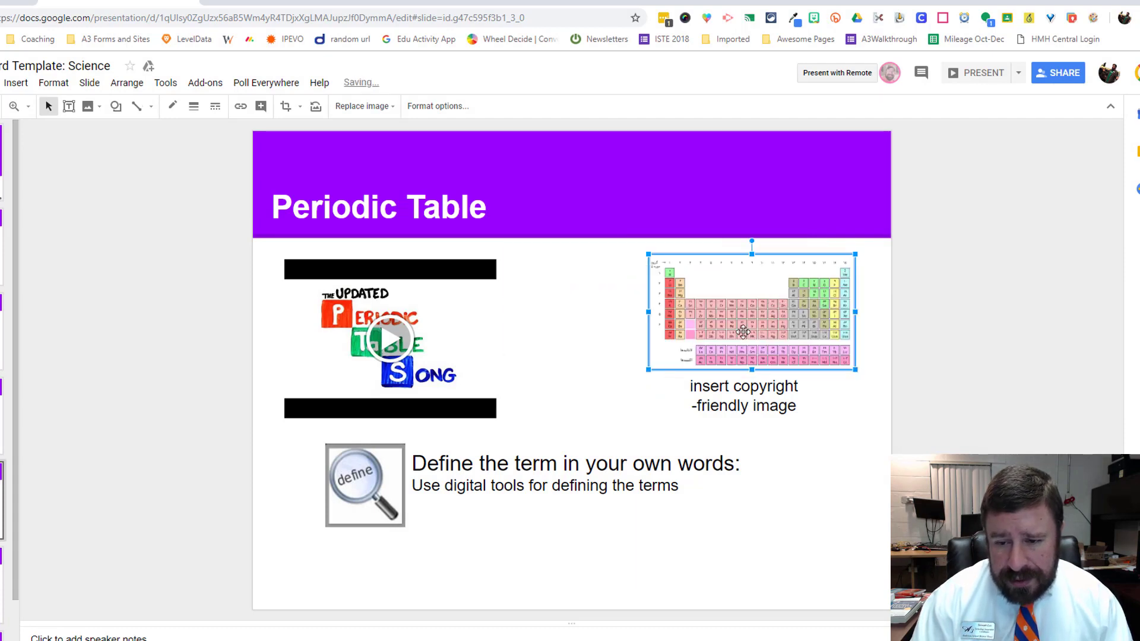
pyautogui.moveTo(648, 369); pyautogui.dragTo(596, 422)
pyautogui.moveTo(750, 377); pyautogui.dragTo(763, 379)
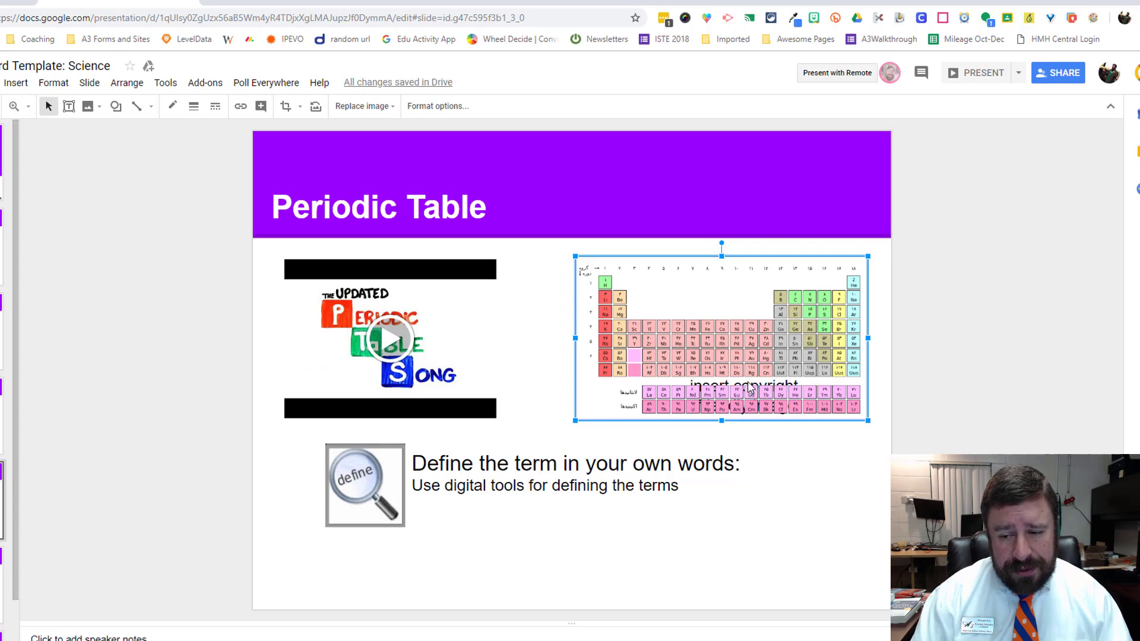
pyautogui.press('Up')
pyautogui.press('Up')
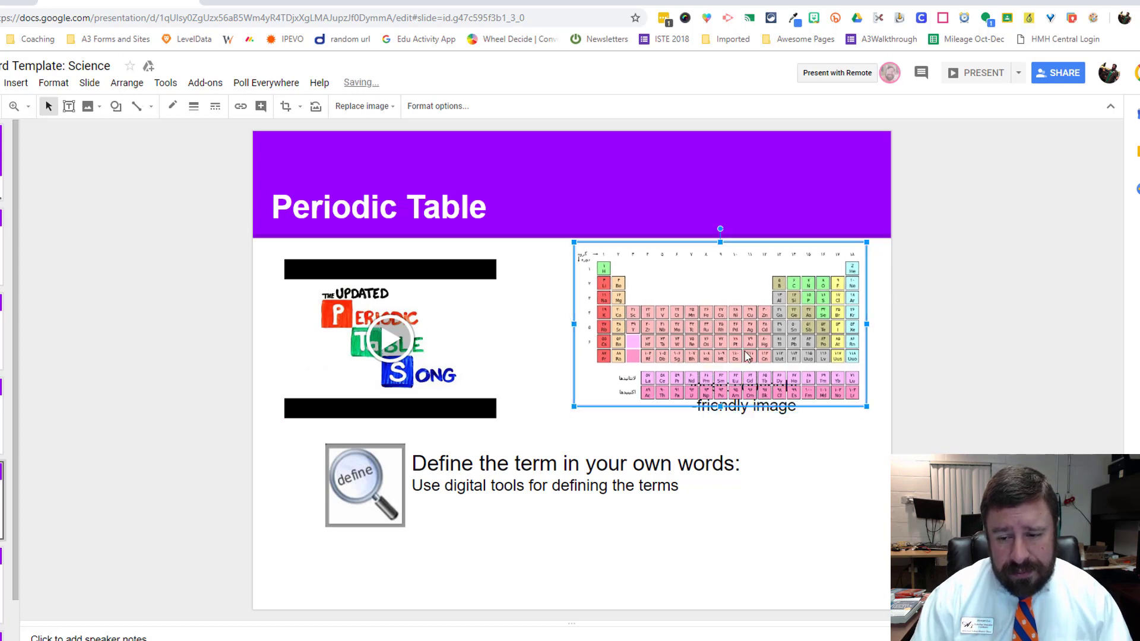
# Erase the 'insert copyright-friendly image' caption
pyautogui.click(743, 405)
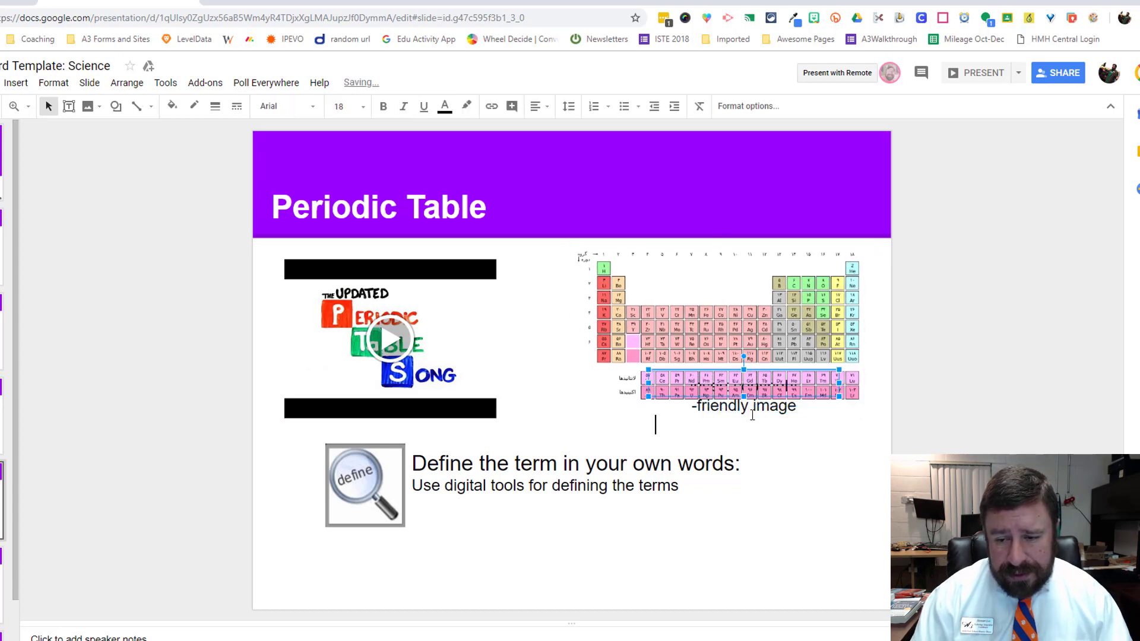
pyautogui.click(720, 407)
pyautogui.click(723, 437)
pyautogui.click(718, 415)
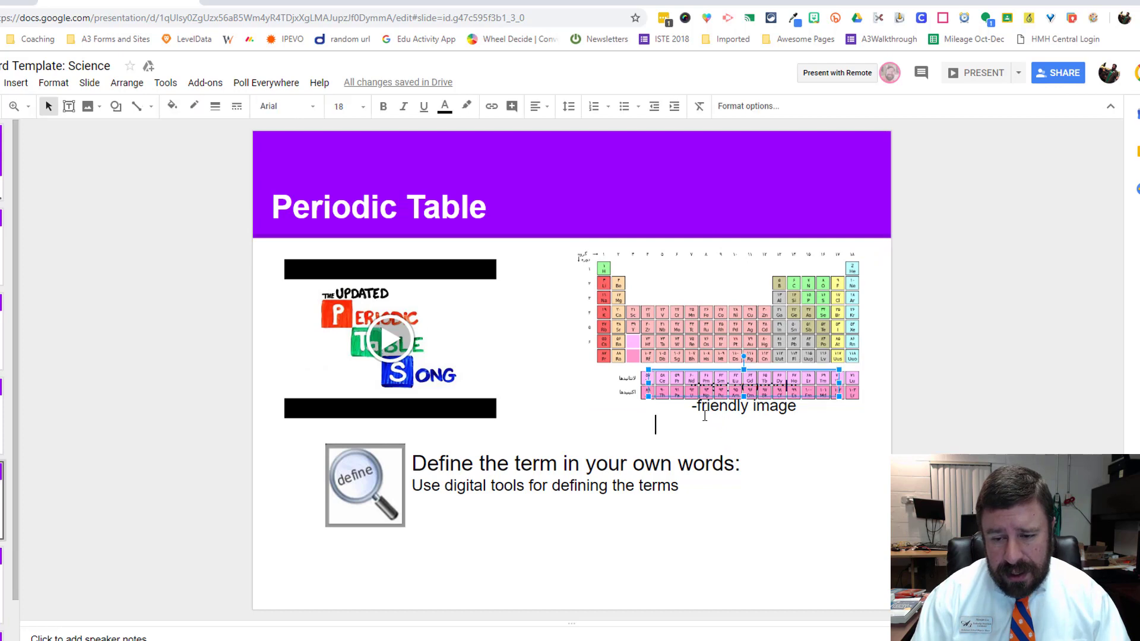
pyautogui.press('BackSpace')
pyautogui.press('BackSpace')
pyautogui.press('BackSpace')
pyautogui.press('BackSpace')
pyautogui.press('BackSpace')
pyautogui.press('BackSpace')
pyautogui.press('BackSpace')
pyautogui.press('BackSpace')
pyautogui.press('BackSpace')
pyautogui.press('BackSpace')
pyautogui.press('BackSpace')
pyautogui.press('BackSpace')
pyautogui.press('BackSpace')
pyautogui.press('BackSpace')
pyautogui.press('BackSpace')
pyautogui.press('BackSpace')
pyautogui.press('BackSpace')
pyautogui.press('BackSpace')
pyautogui.press('BackSpace')
pyautogui.press('BackSpace')
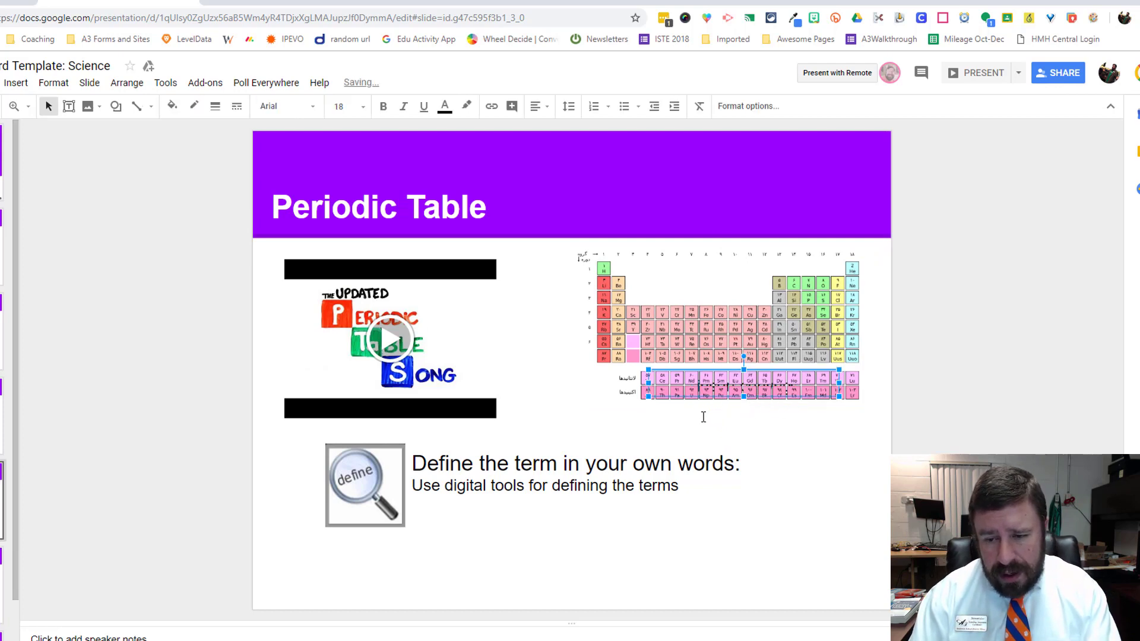
# Lower the periodic table image slightly and highlight text in the Define the term box
pyautogui.moveTo(709, 347); pyautogui.dragTo(714, 364)
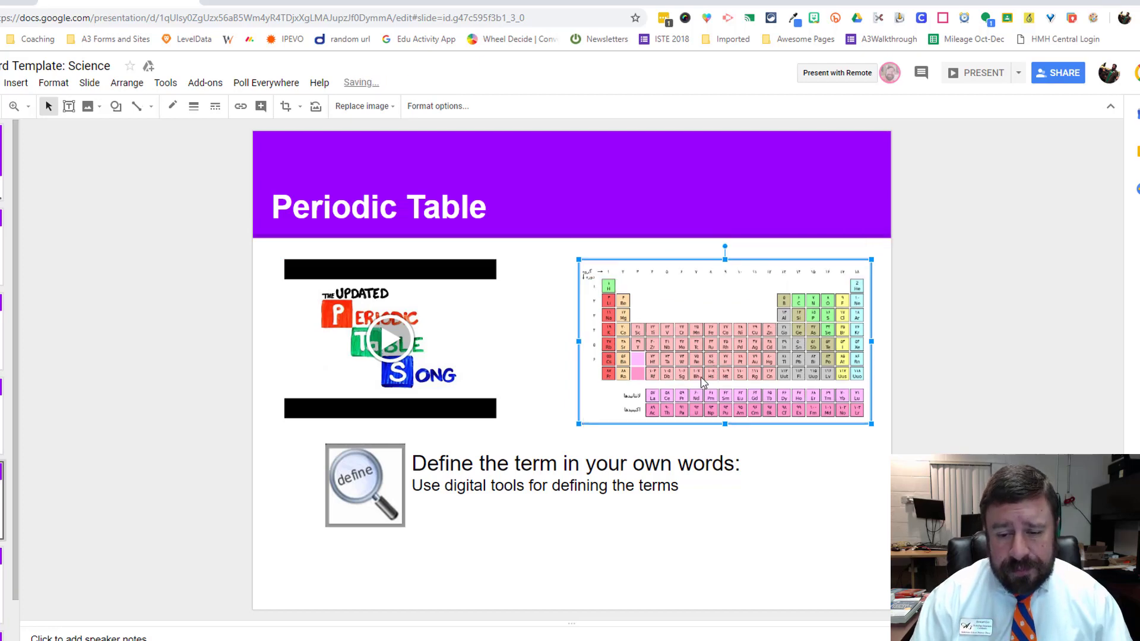
pyautogui.press('Escape')
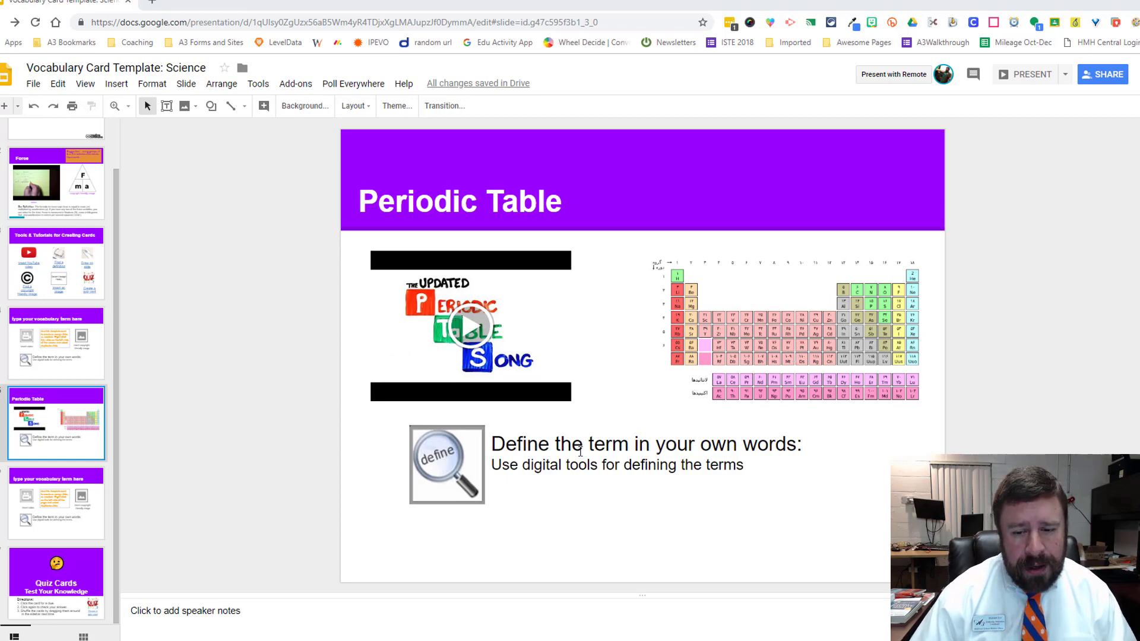
pyautogui.moveTo(604, 446); pyautogui.dragTo(739, 446)
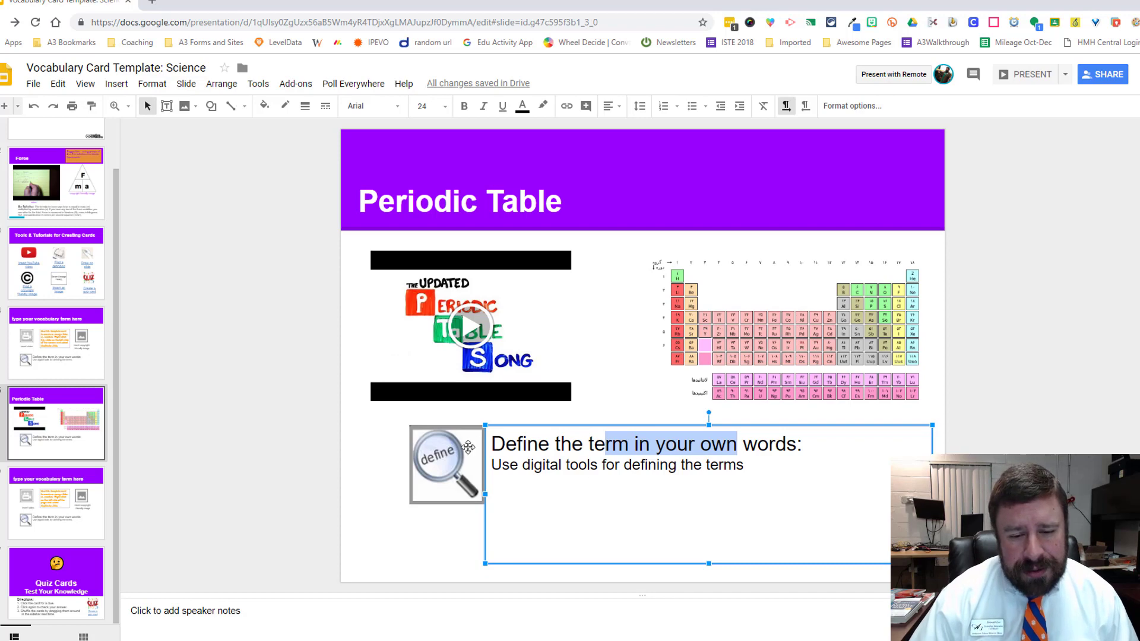
# Delete the define magnifier icon, widen the definition box leftward, and open Explore with Ctrl+Alt+Shift+I
pyautogui.click(444, 463)
pyautogui.press('Delete')
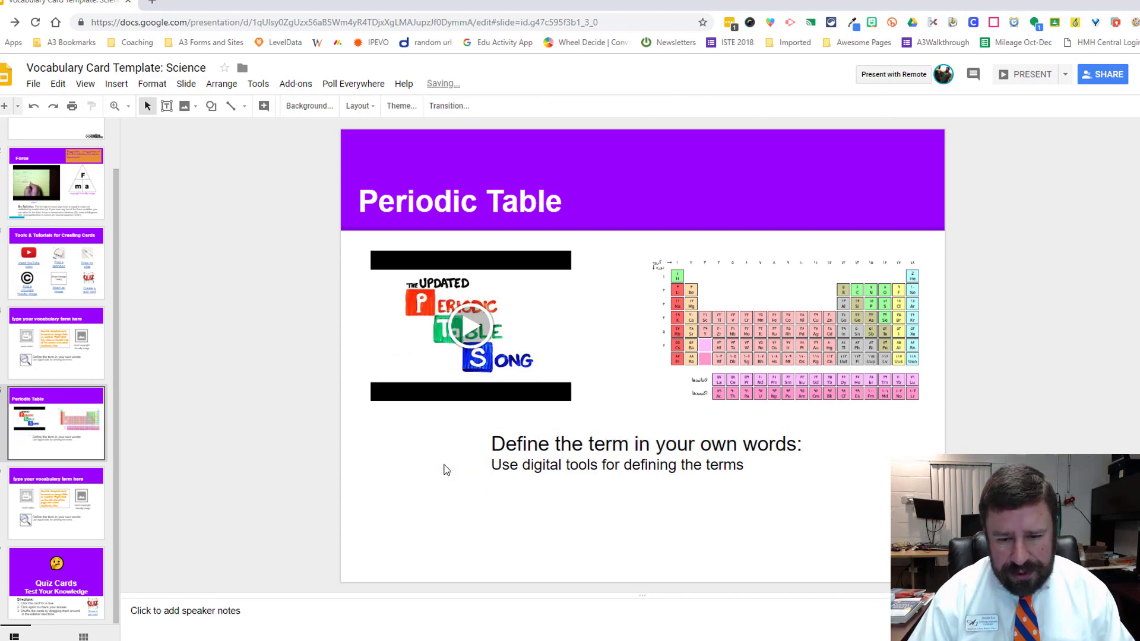
pyautogui.click(522, 464)
pyautogui.moveTo(485, 493); pyautogui.dragTo(393, 491)
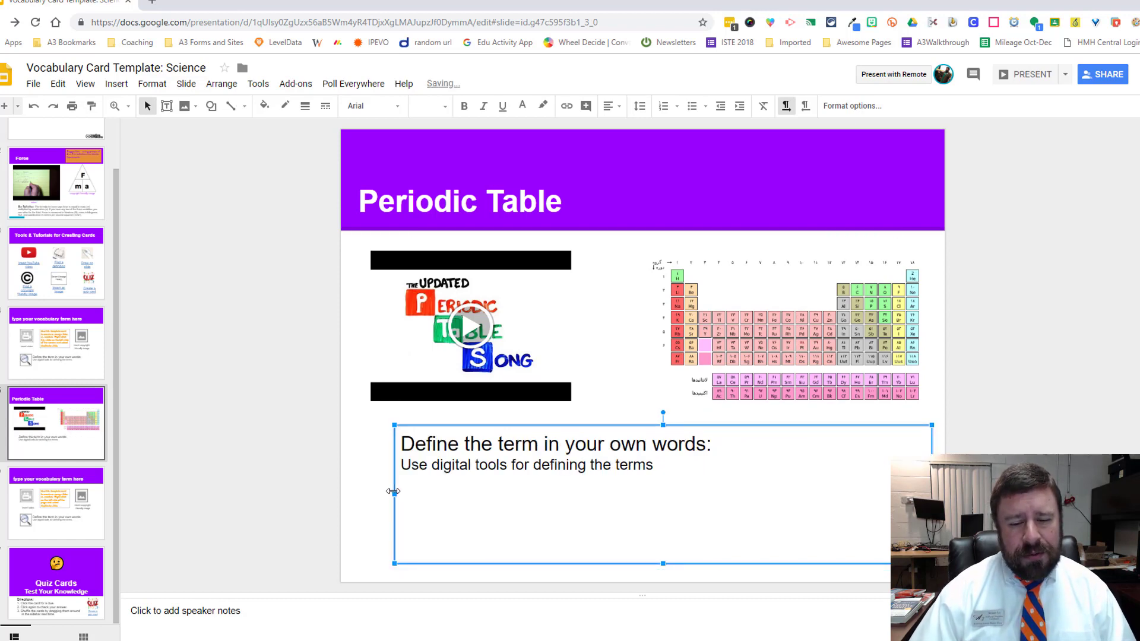
pyautogui.moveTo(471, 423); pyautogui.dragTo(451, 426)
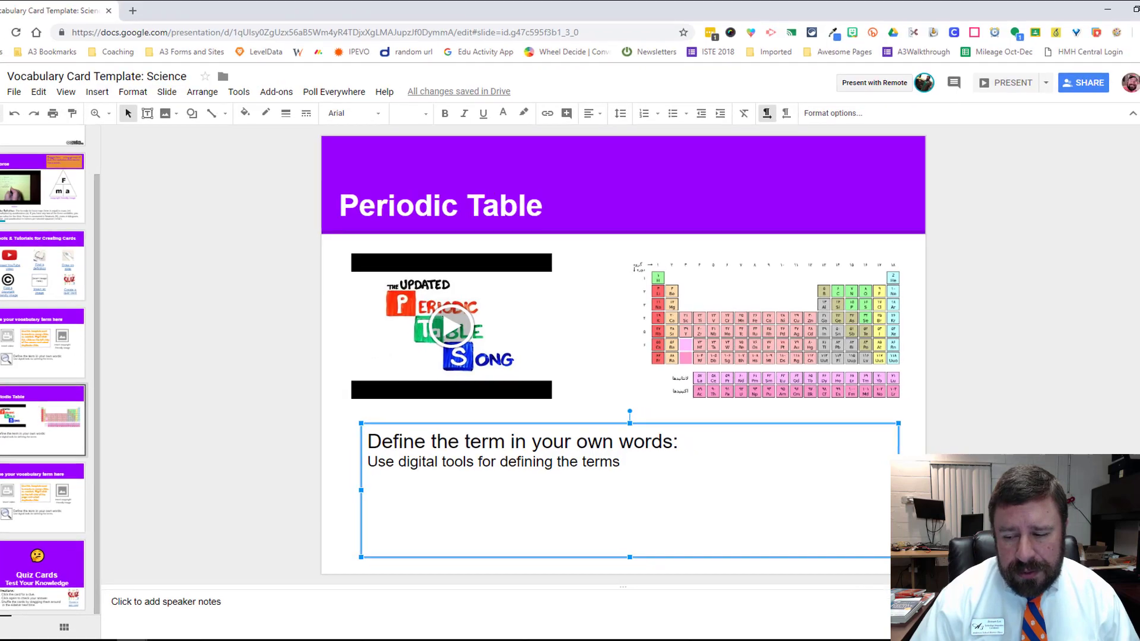
pyautogui.hotkey('ctrl', 'alt', 'shift', 'i')
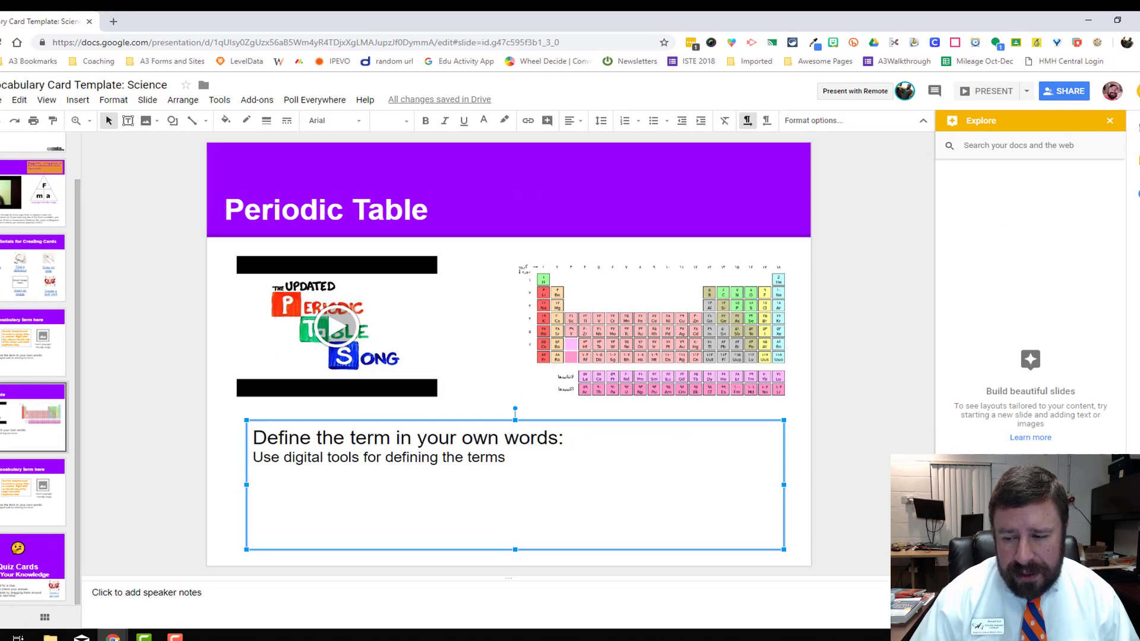
# Search Explore for 'periodic table', copy the Wikipedia definition, and select the Use digital tools line
pyautogui.click(219, 100)
pyautogui.click(975, 145)
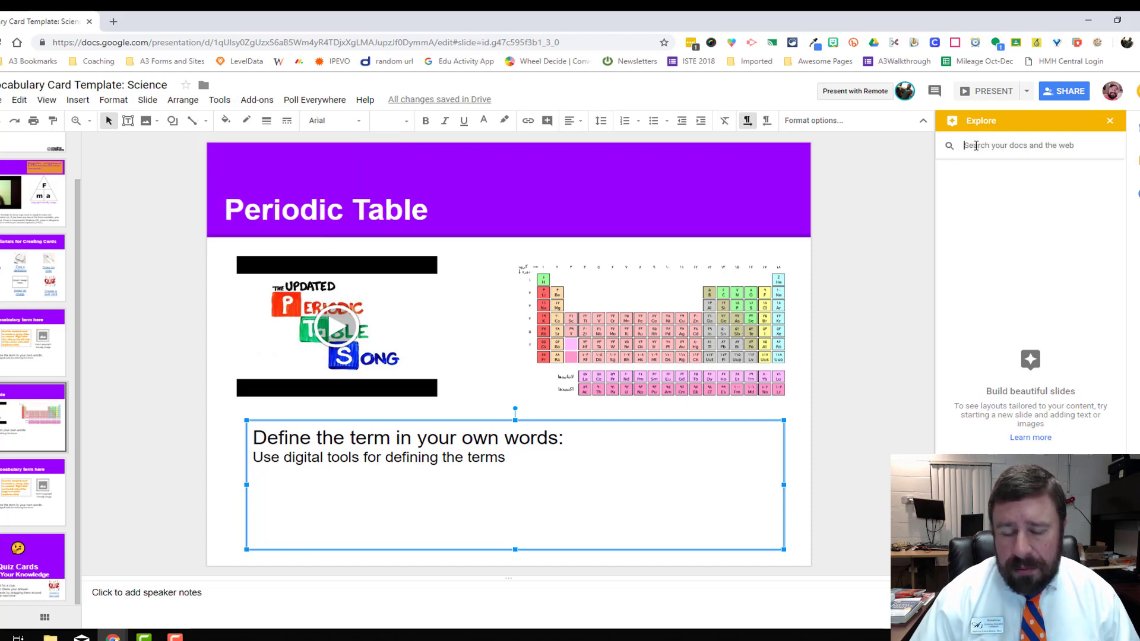
pyautogui.write('per')
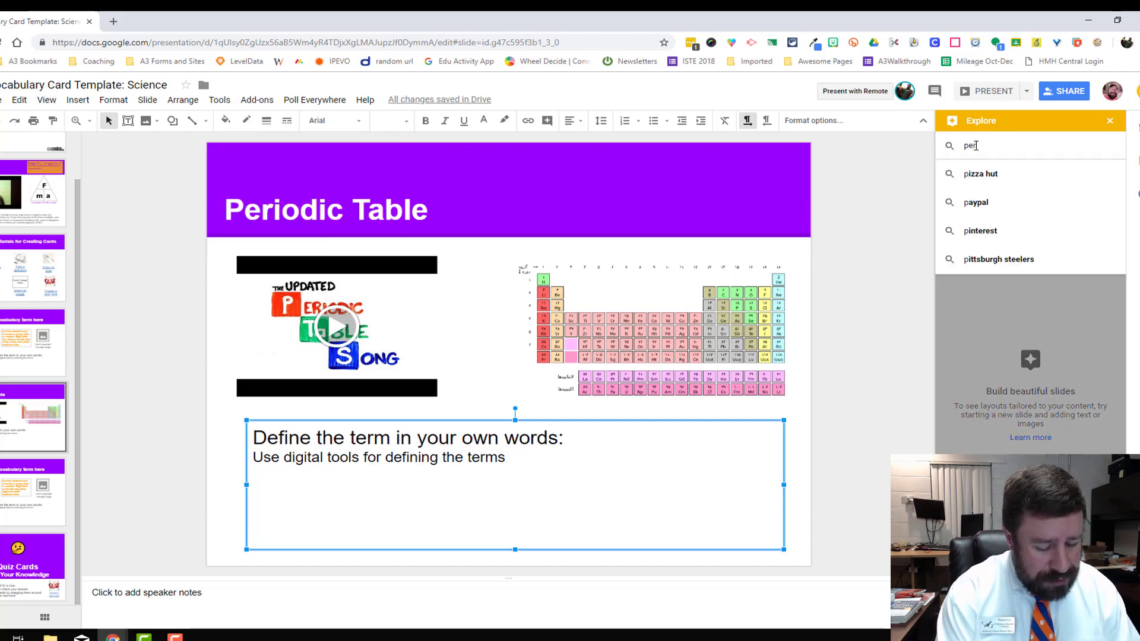
pyautogui.write('iod')
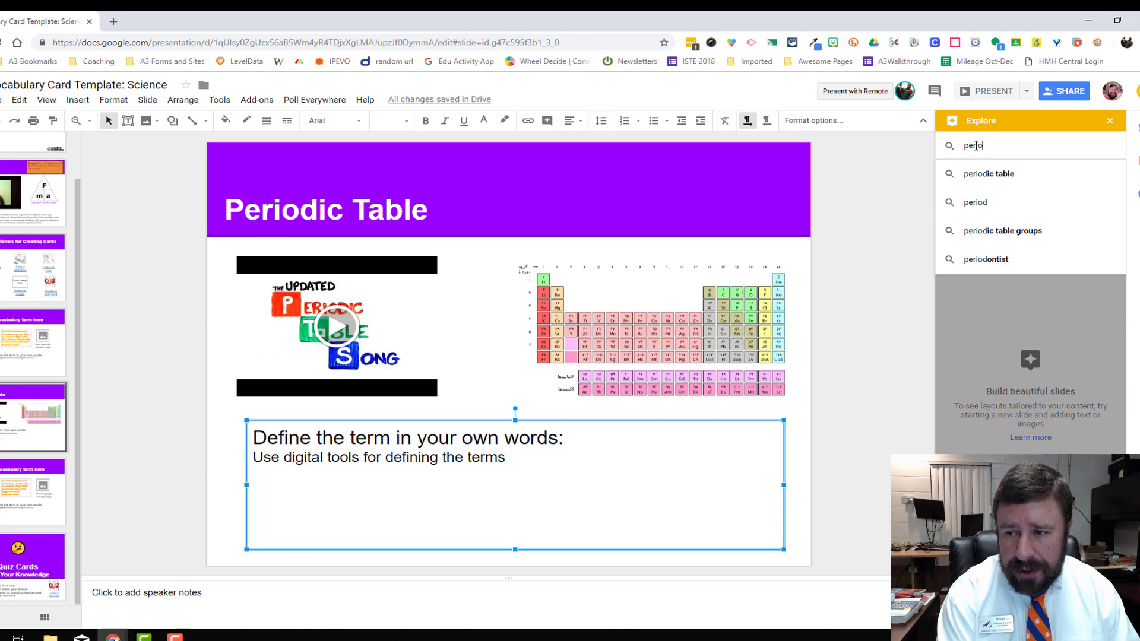
pyautogui.write('ic table')
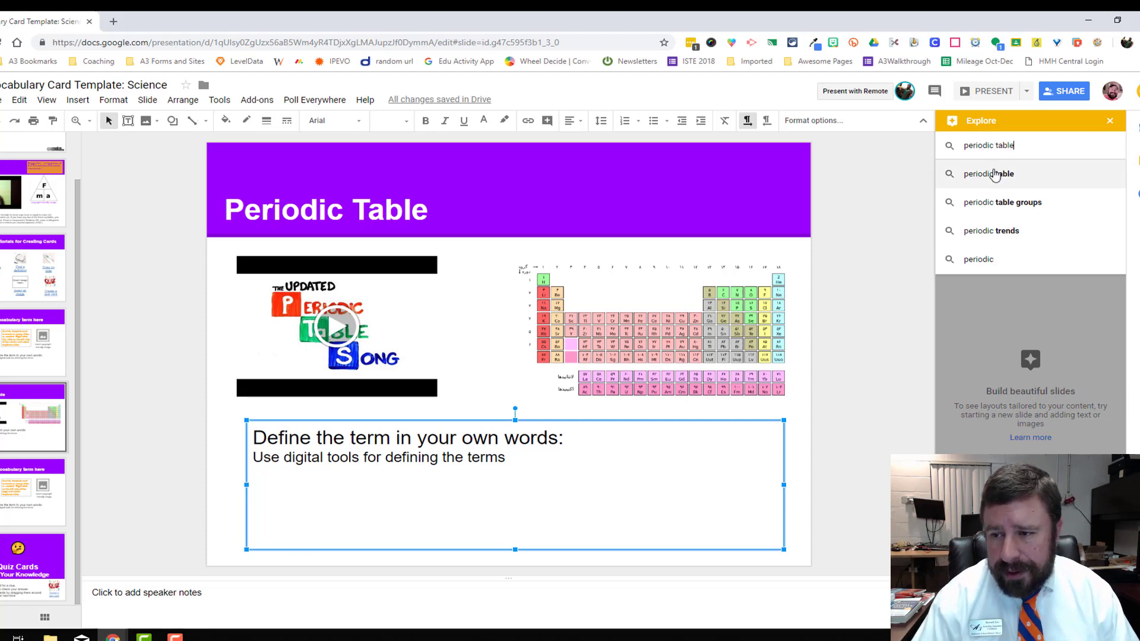
pyautogui.click(977, 173)
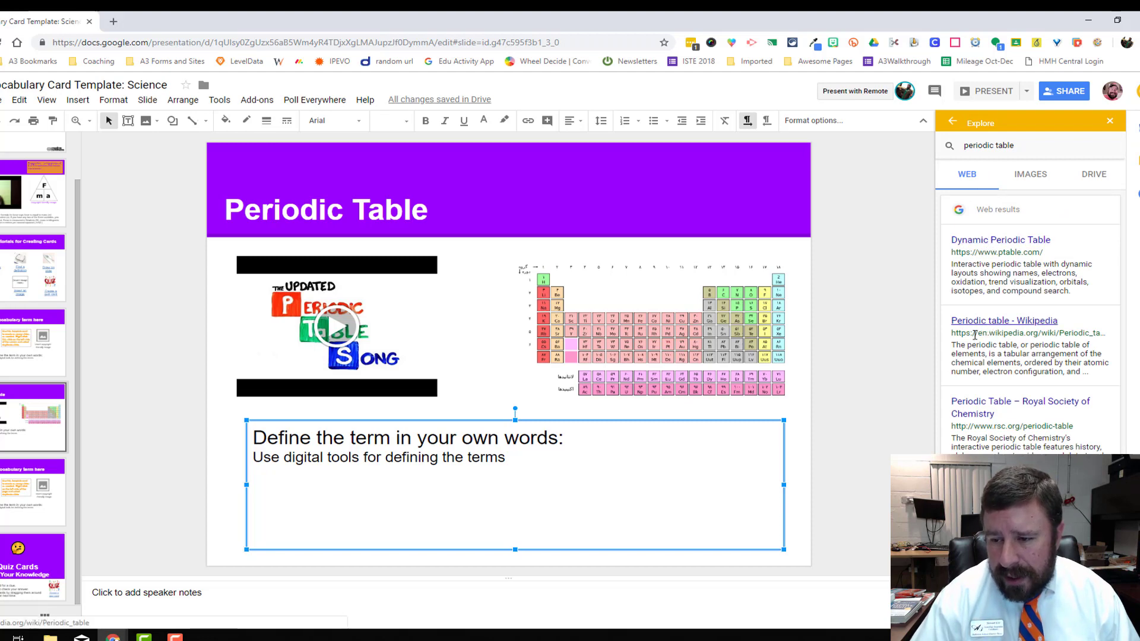
pyautogui.moveTo(956, 344); pyautogui.dragTo(1063, 372)
pyautogui.hotkey('ctrl', 'c')
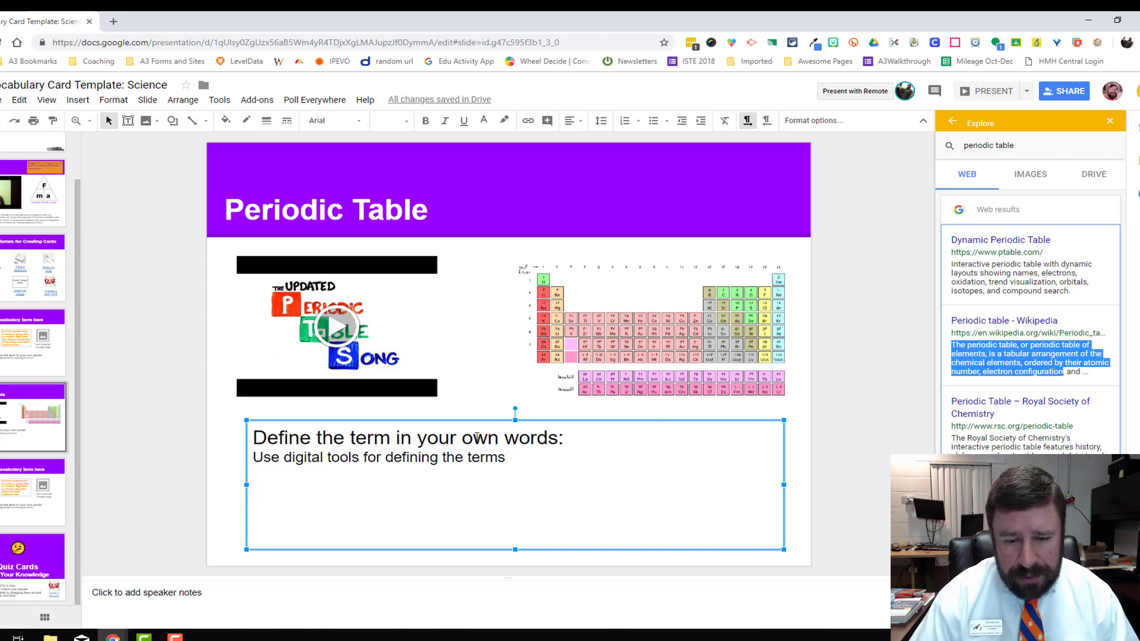
pyautogui.click(439, 443)
pyautogui.tripleClick(306, 458)
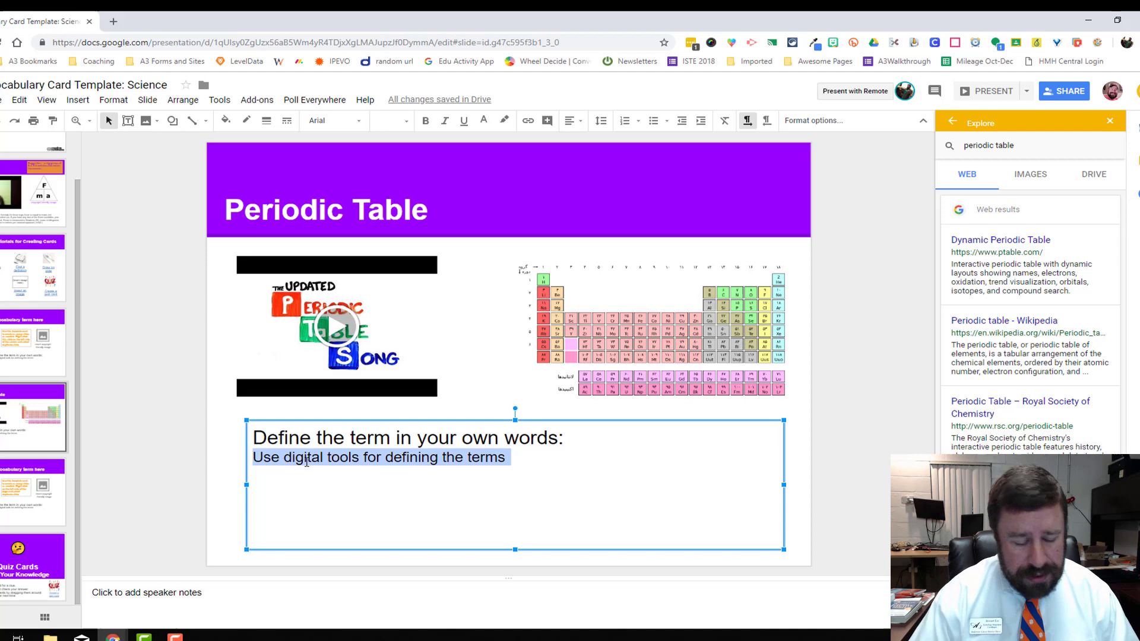
# Paste the Wikipedia definition into the box and copy the Wikipedia article's link
pyautogui.hotkey('ctrl', 'v')
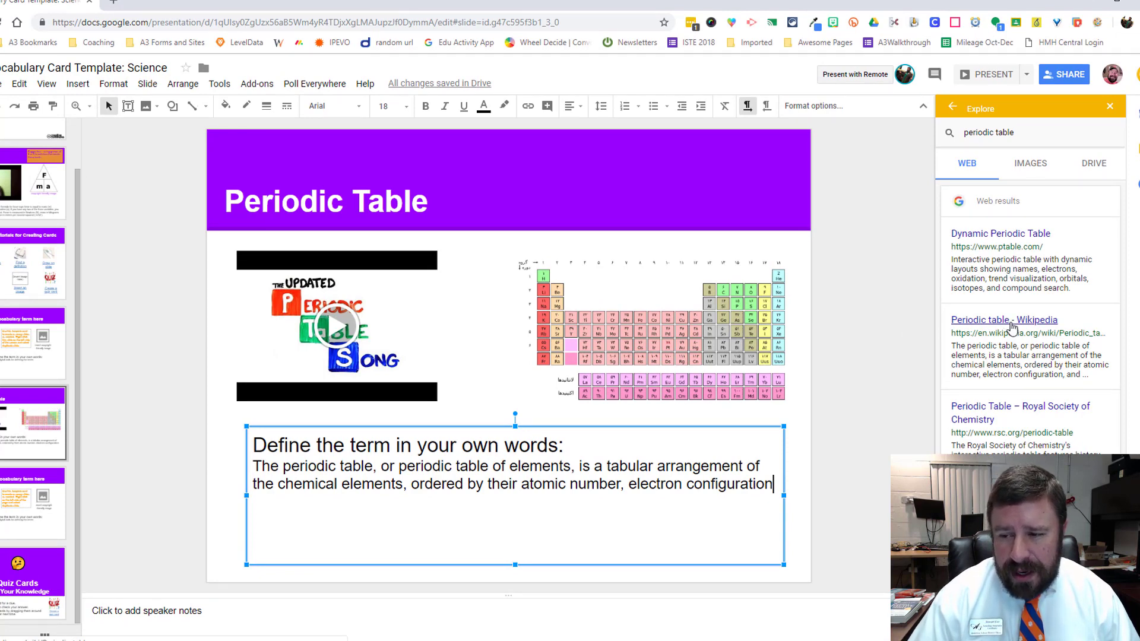
pyautogui.rightClick(1012, 326)
pyautogui.click(1009, 396)
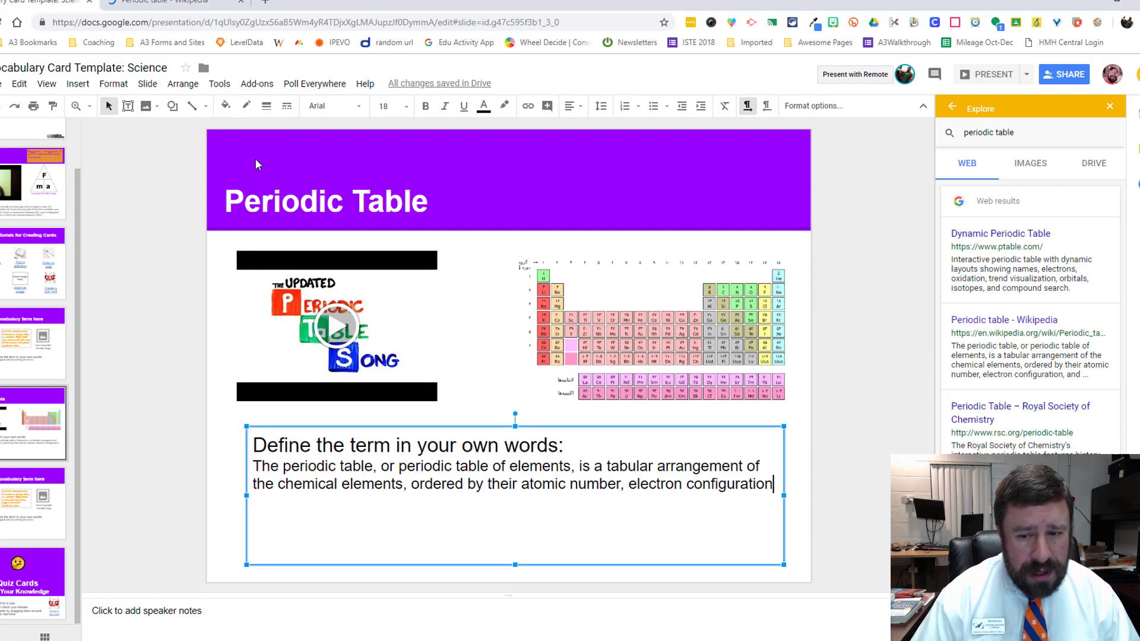
# Add the Wikipedia link as a source on a new line below the definition
pyautogui.click(776, 487)
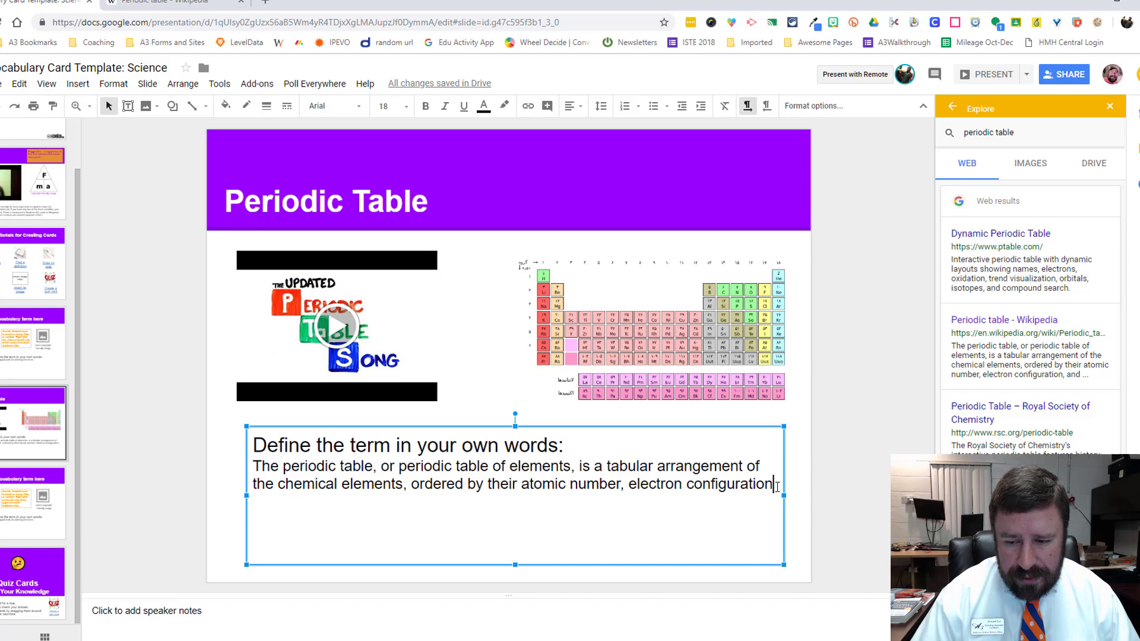
pyautogui.press('Return')
pyautogui.press('Return')
pyautogui.hotkey('ctrl', 'v')
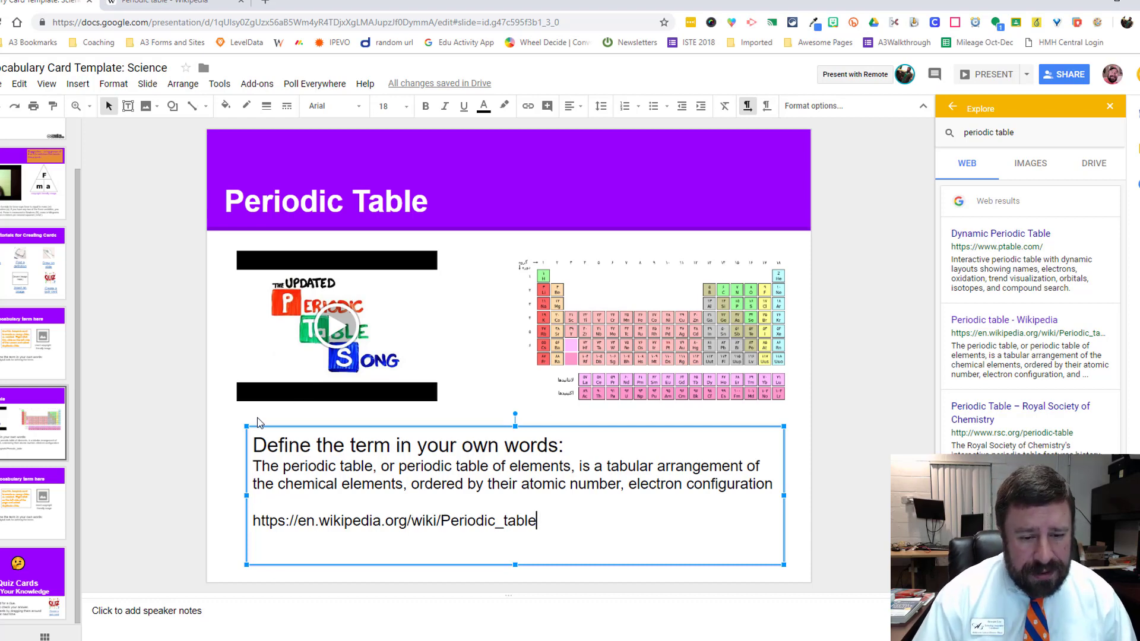
pyautogui.click(234, 446)
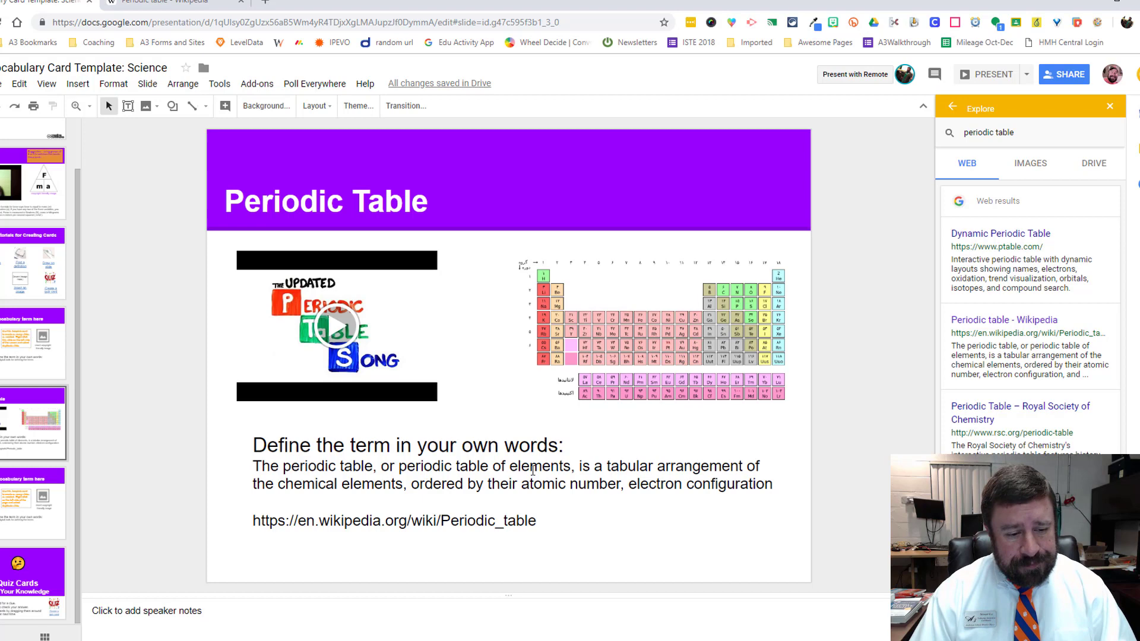
pyautogui.click(51, 577)
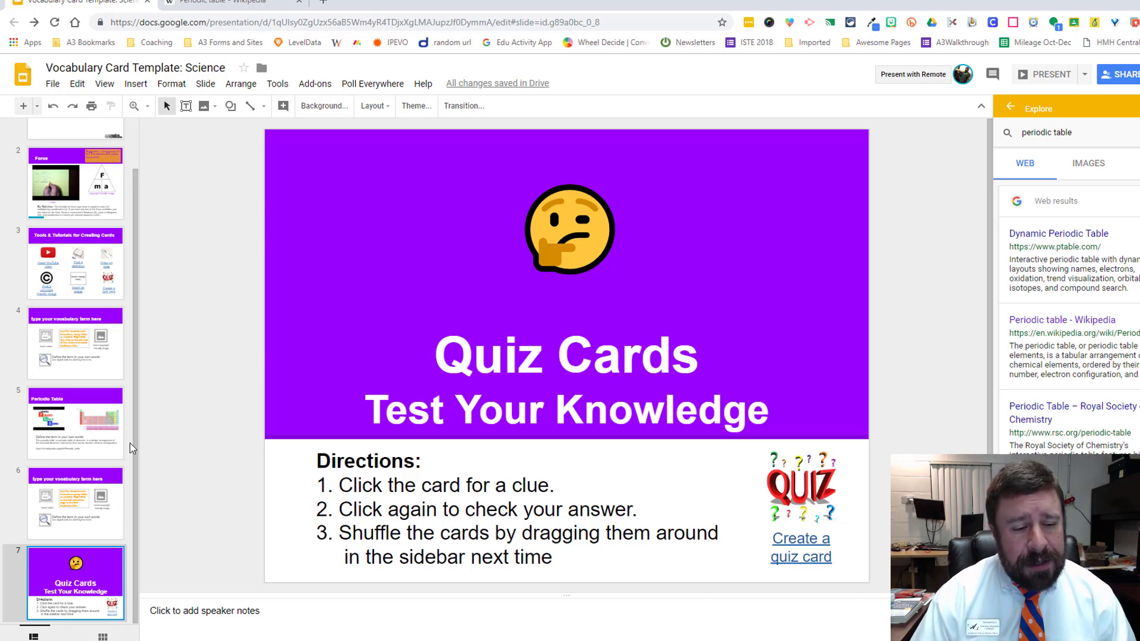
pyautogui.click(88, 427)
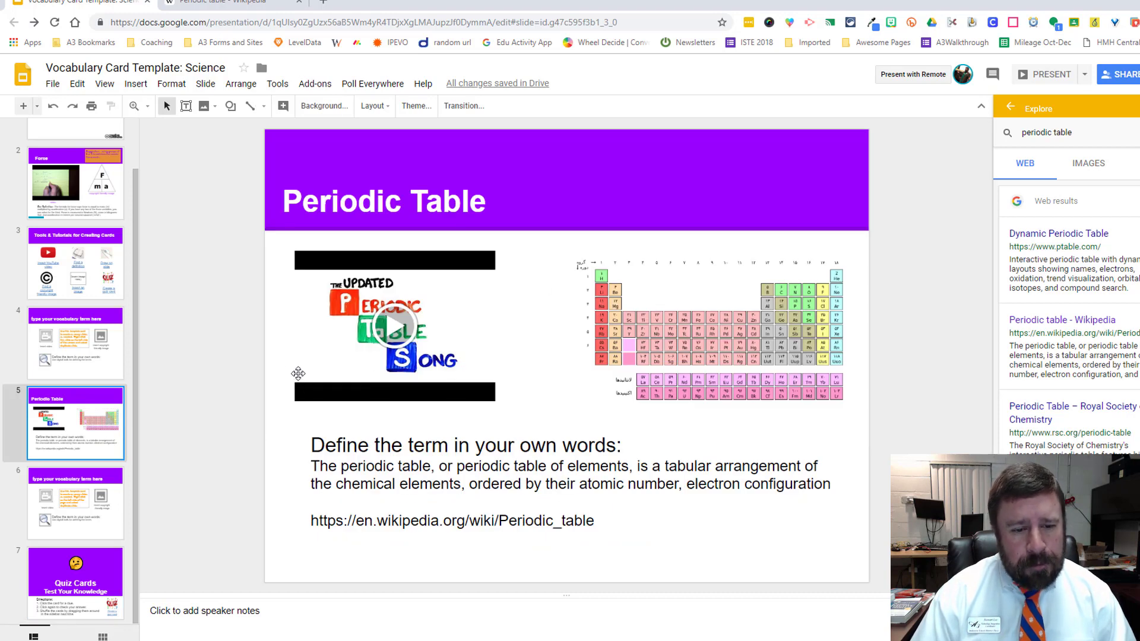
# Duplicate the Periodic Table slide (slide 5) and drag the copy to slide 8, after Quiz Cards
pyautogui.rightClick(88, 397)
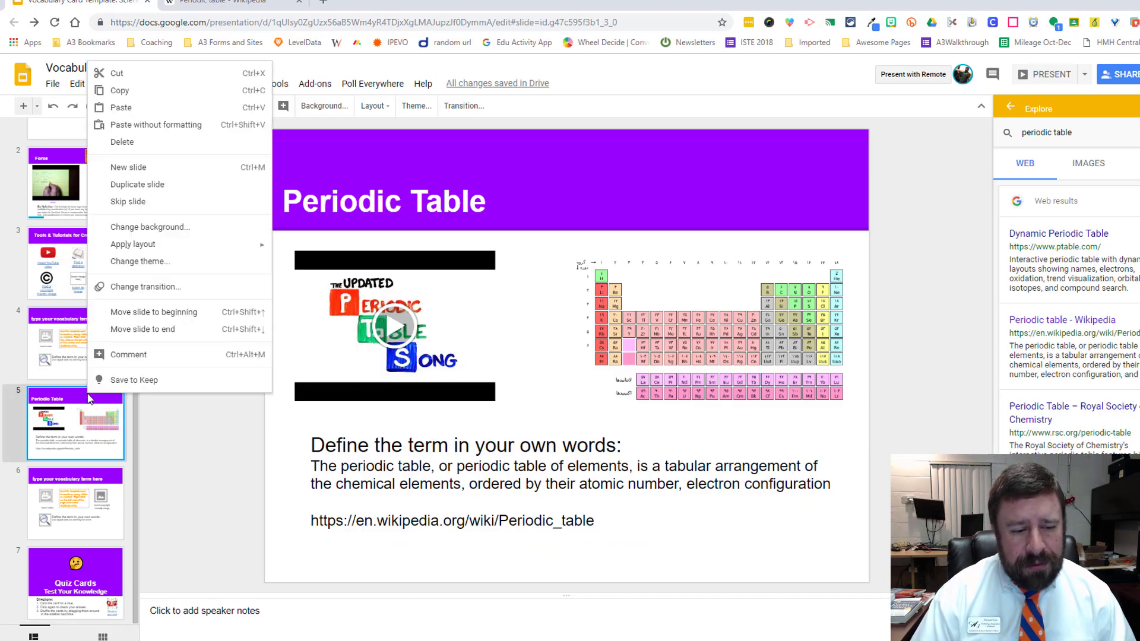
pyautogui.click(150, 185)
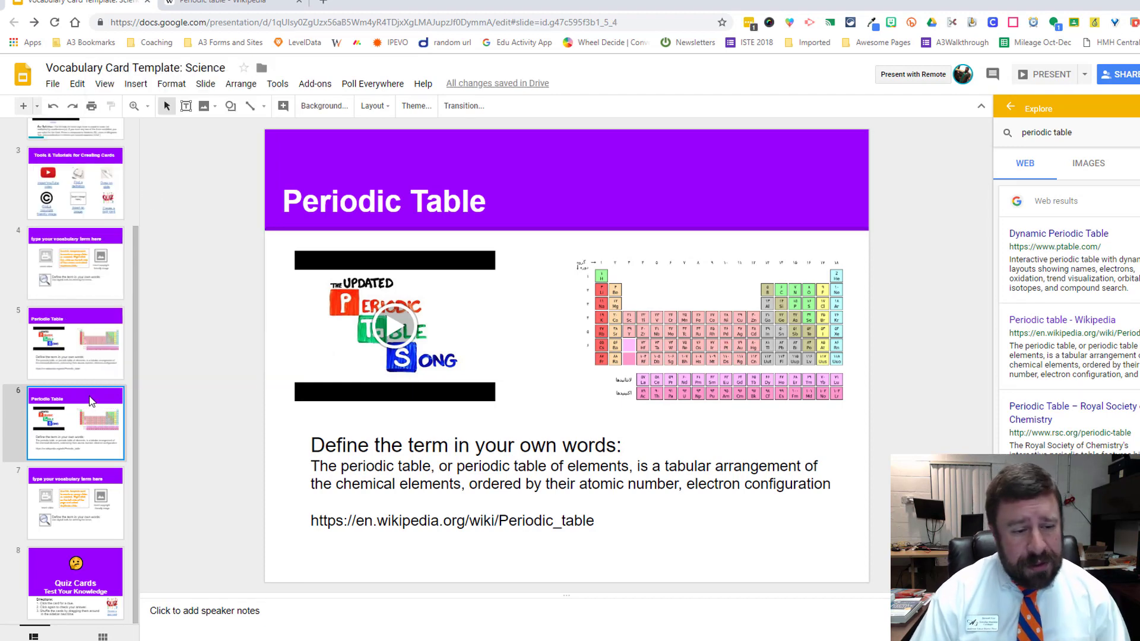
pyautogui.moveTo(91, 401); pyautogui.dragTo(90, 625)
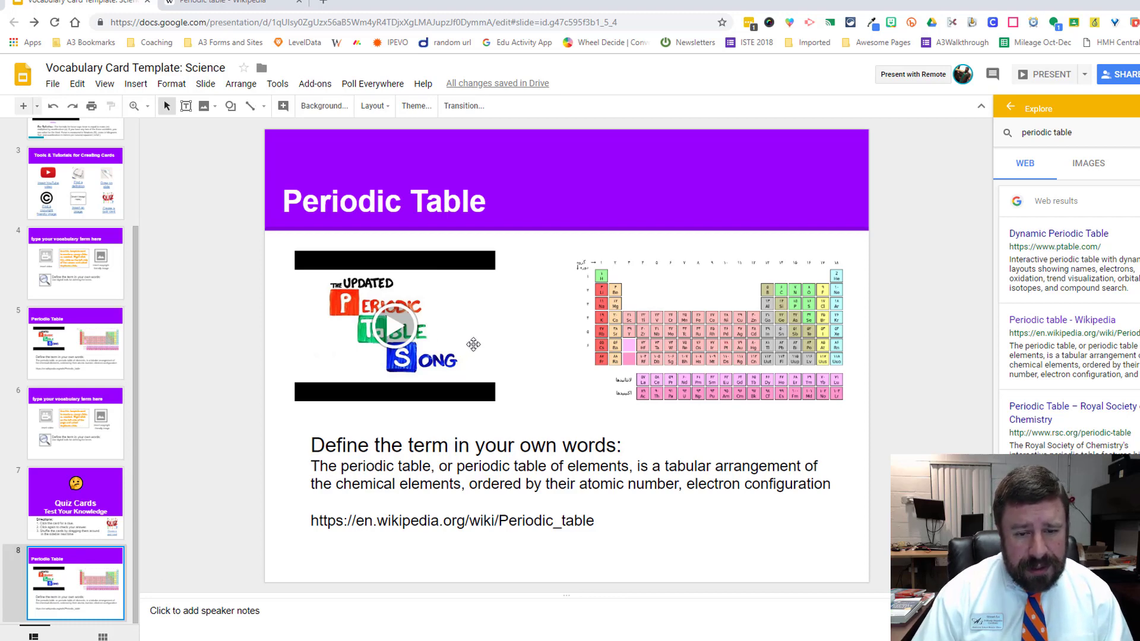
pyautogui.click(449, 329)
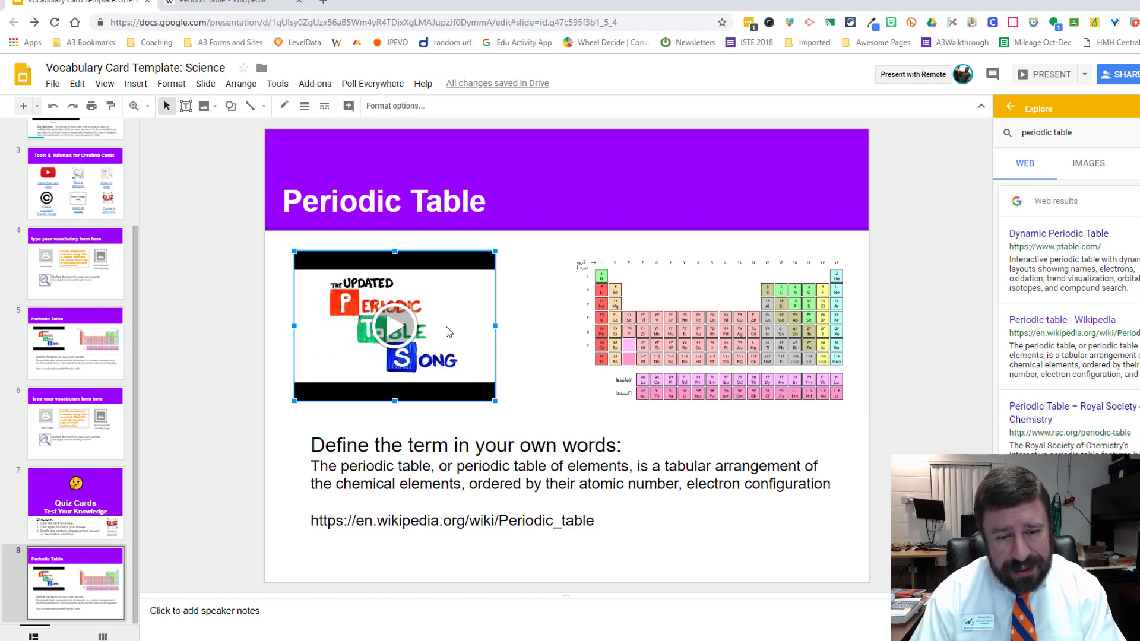
# Delete the video and the leftover insert video text box from the copied slide
pyautogui.press('Delete')
pyautogui.click(407, 376)
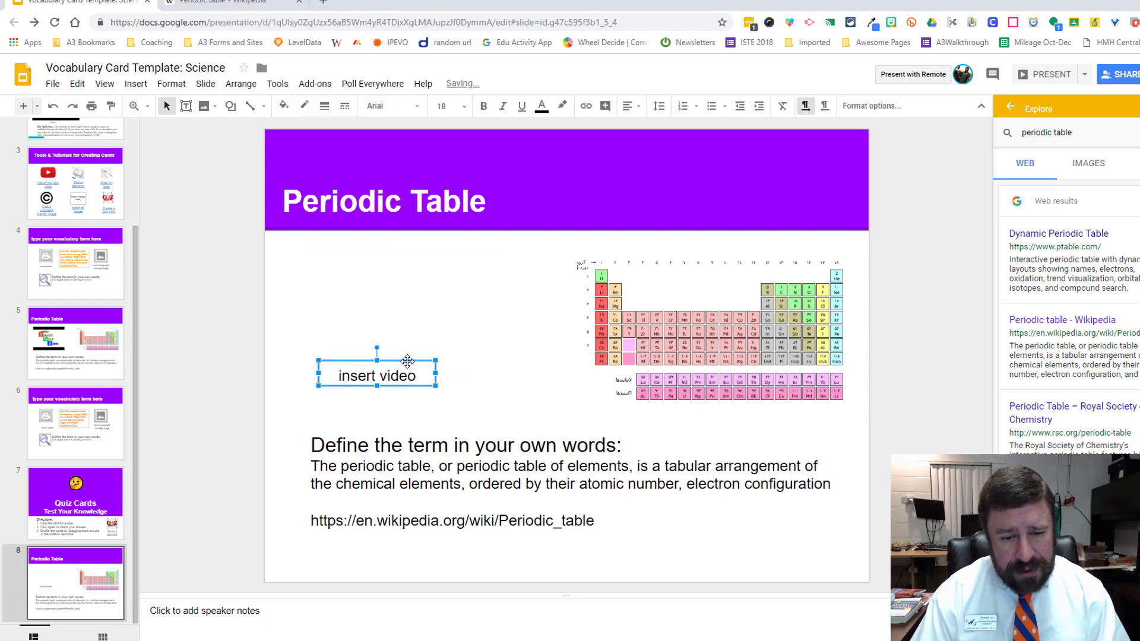
pyautogui.press('Delete')
# Enlarge and center the periodic table image above the definition, then close the Explore panel
pyautogui.moveTo(592, 340); pyautogui.dragTo(465, 334)
pyautogui.moveTo(425, 250); pyautogui.dragTo(396, 234)
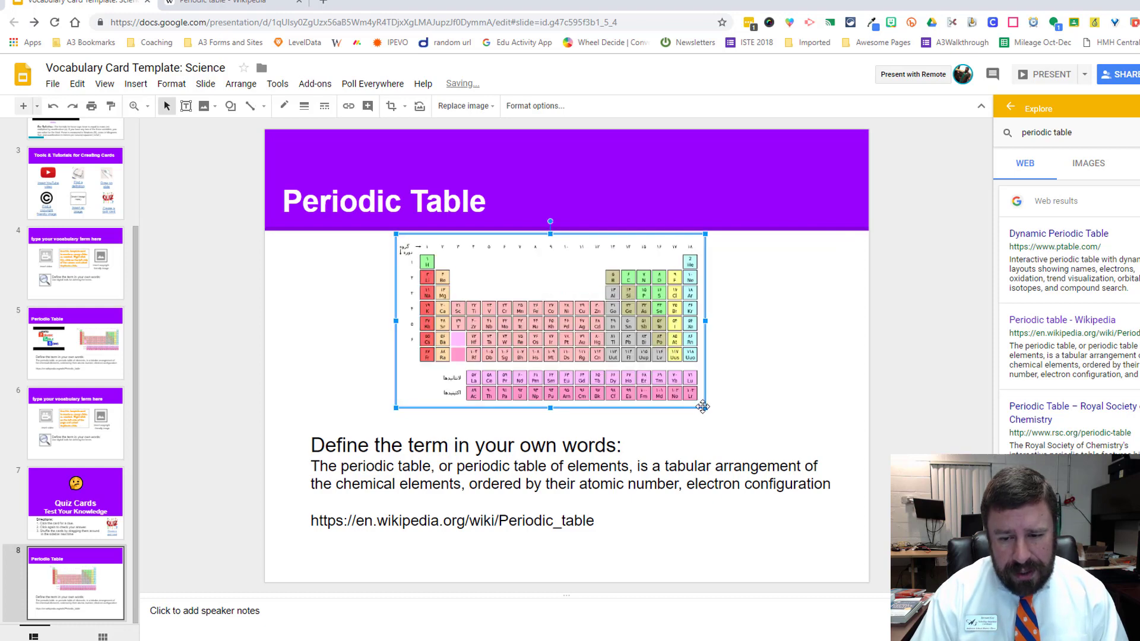
pyautogui.moveTo(705, 408); pyautogui.dragTo(739, 425)
pyautogui.moveTo(663, 372); pyautogui.dragTo(660, 372)
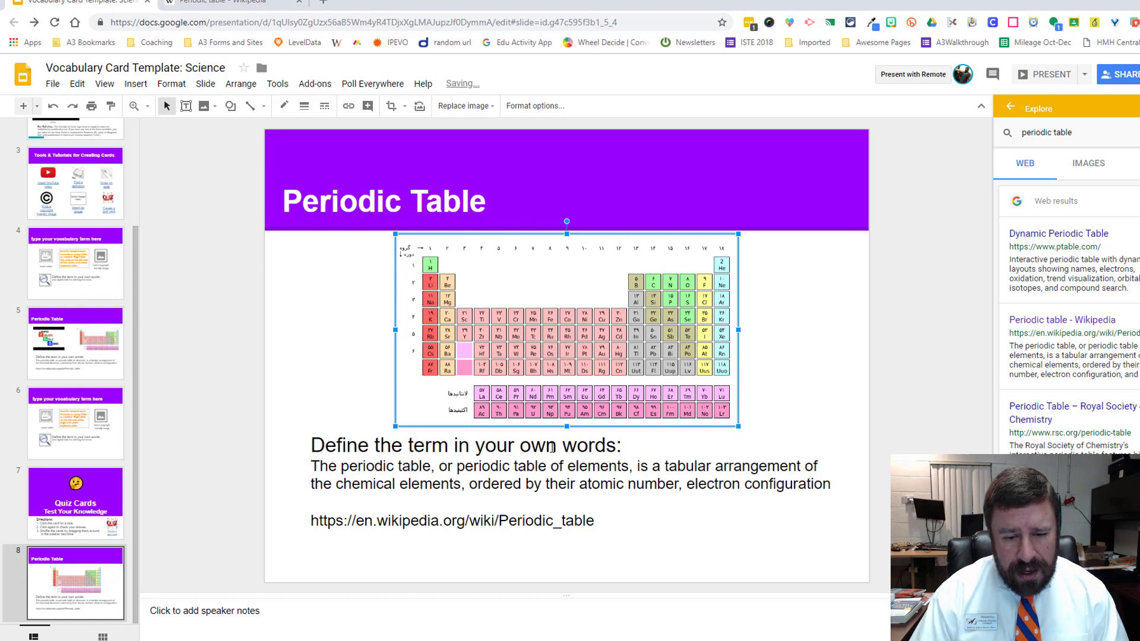
pyautogui.click(530, 452)
pyautogui.click(497, 330)
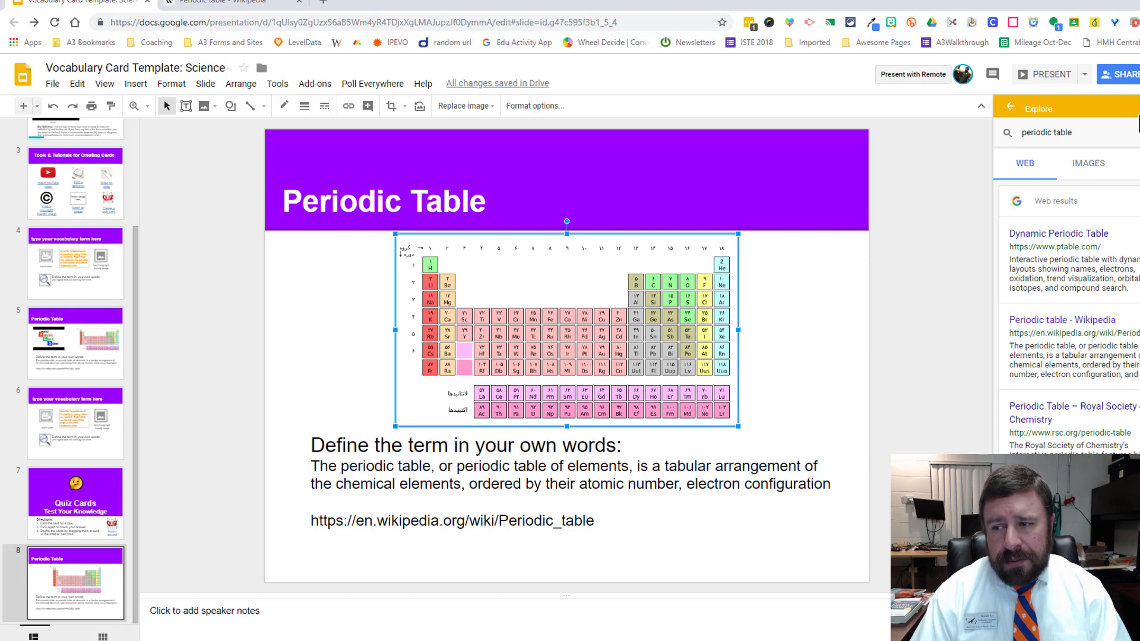
pyautogui.hotkey('ctrl', 'alt', 'shift', 'i')
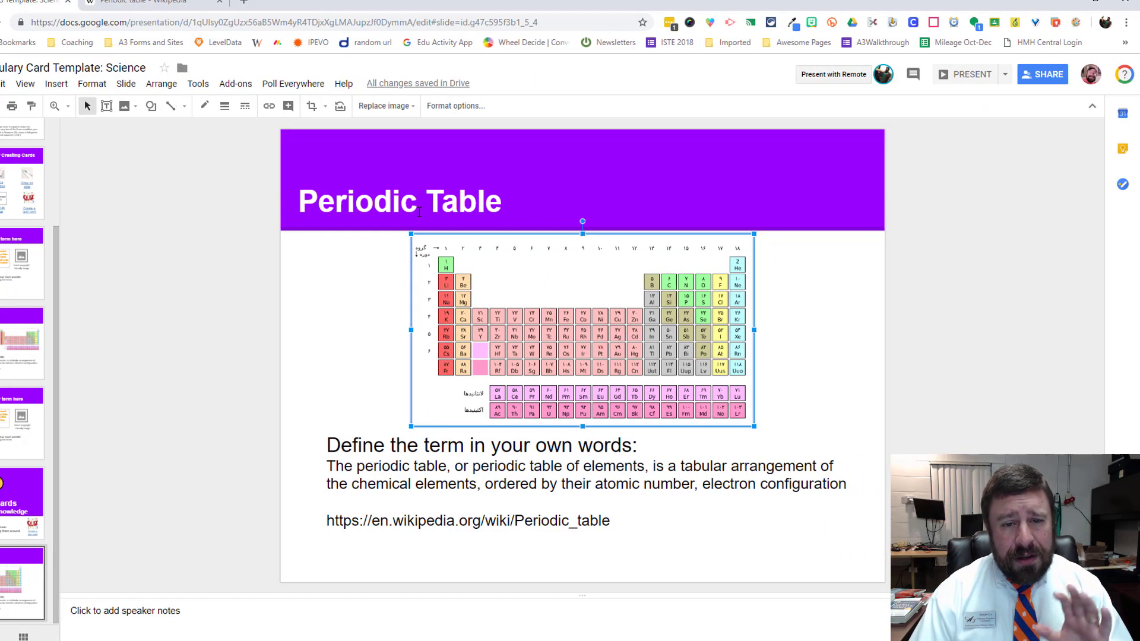
# Change the periodic table image's Fade in animation to Fly in from left, starting On click
pyautogui.click(69, 88)
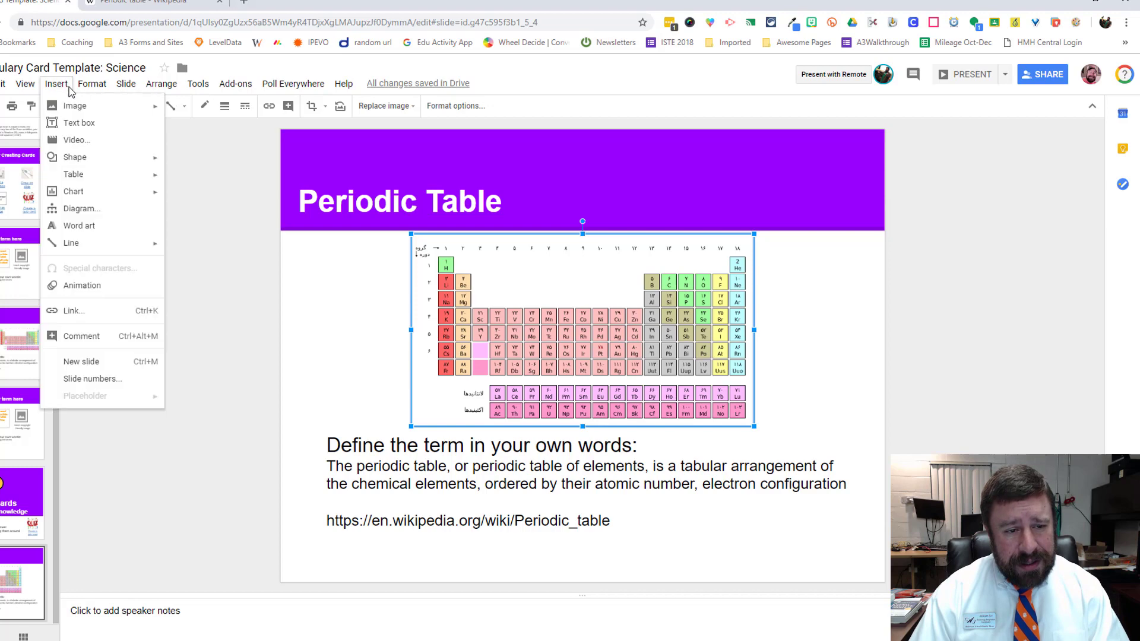
pyautogui.click(88, 286)
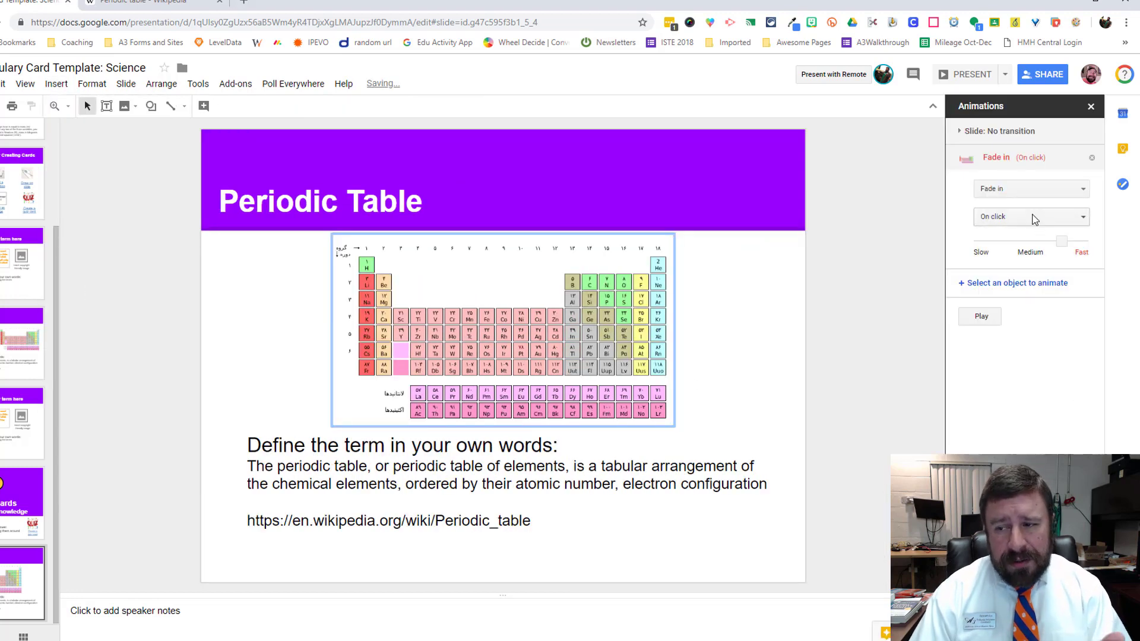
pyautogui.click(512, 319)
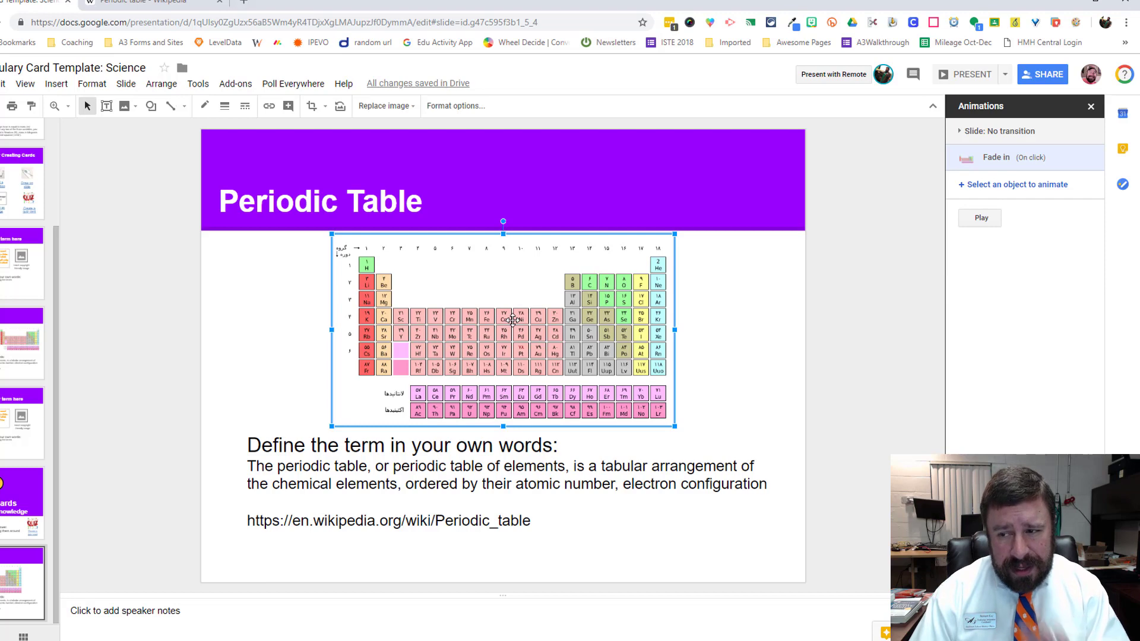
pyautogui.click(996, 158)
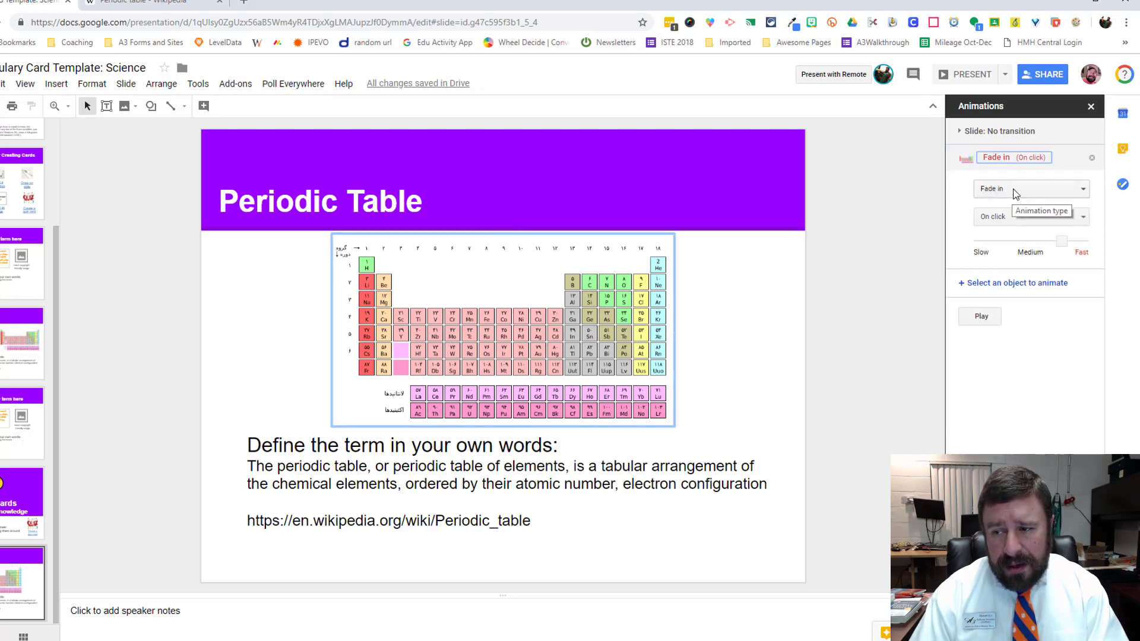
pyautogui.click(1018, 189)
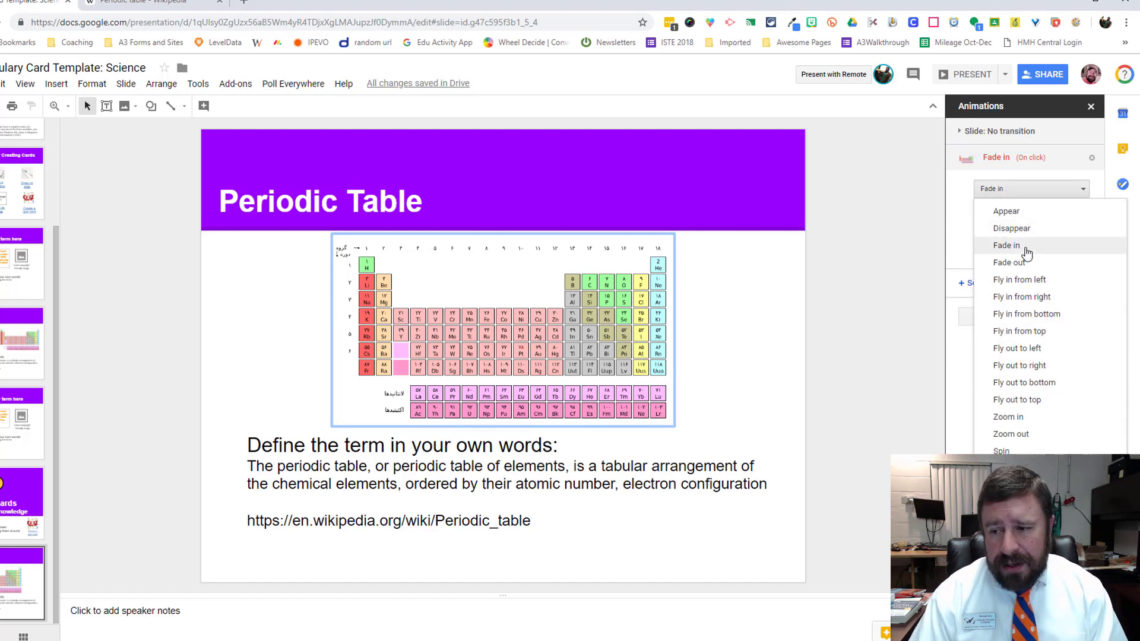
pyautogui.click(1027, 286)
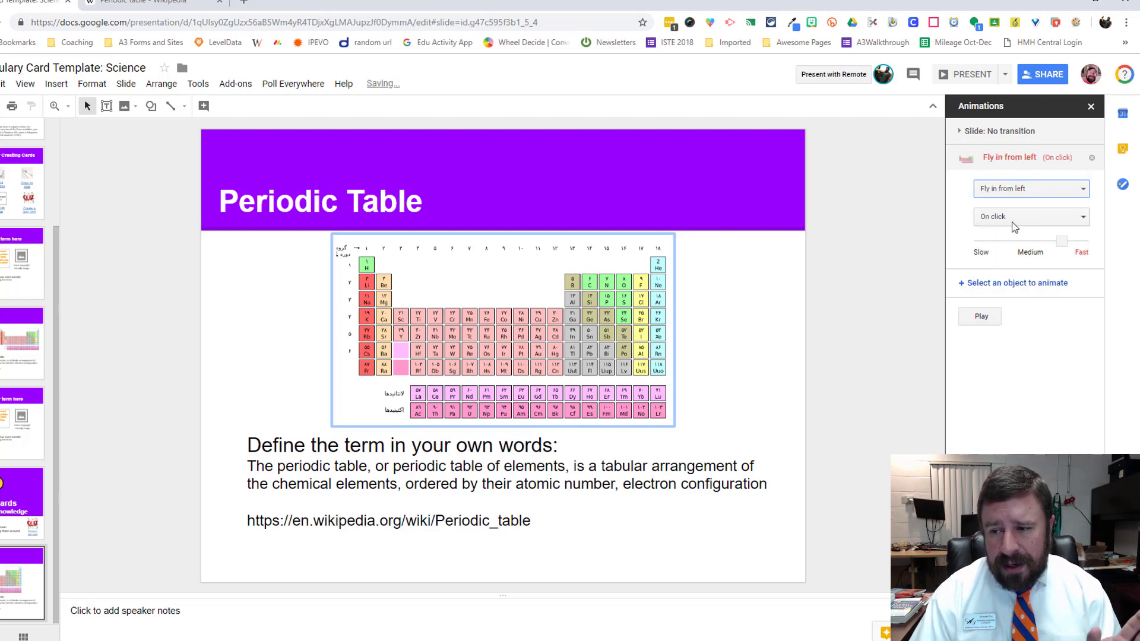
pyautogui.click(983, 218)
pyautogui.click(1032, 238)
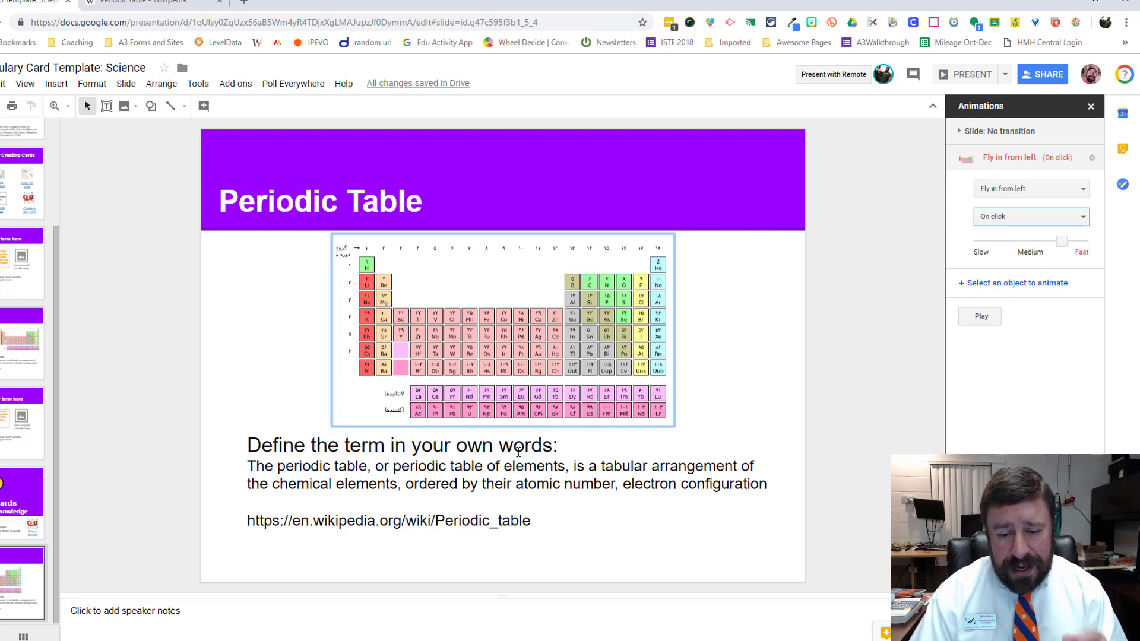
pyautogui.click(514, 457)
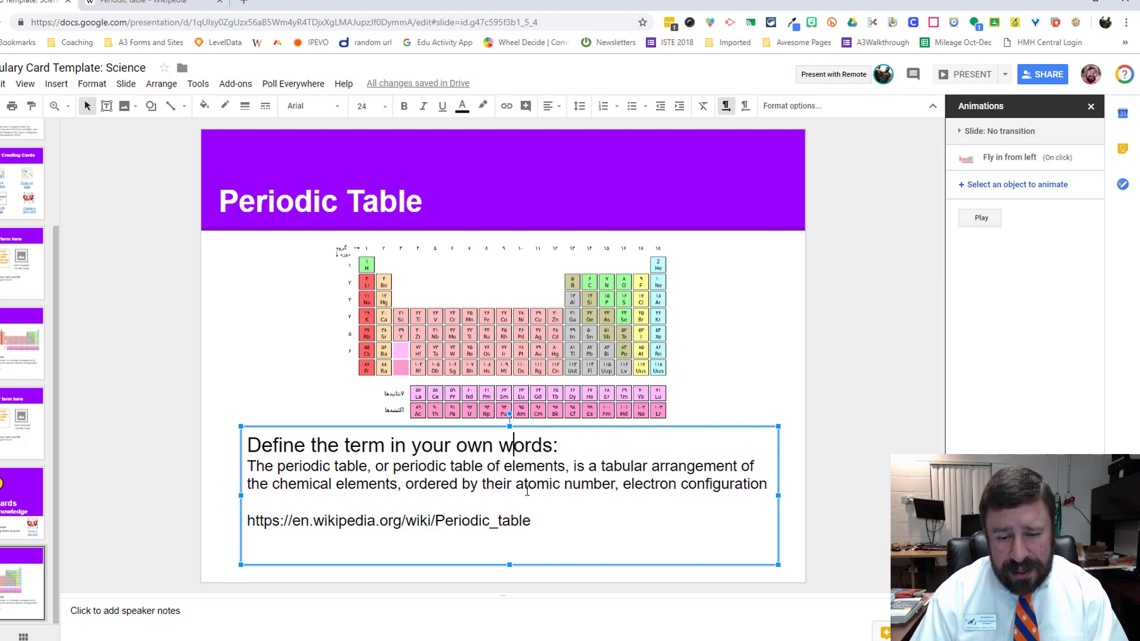
# Add an On click Fade in animation to the definition text box and play the preview
pyautogui.click(993, 187)
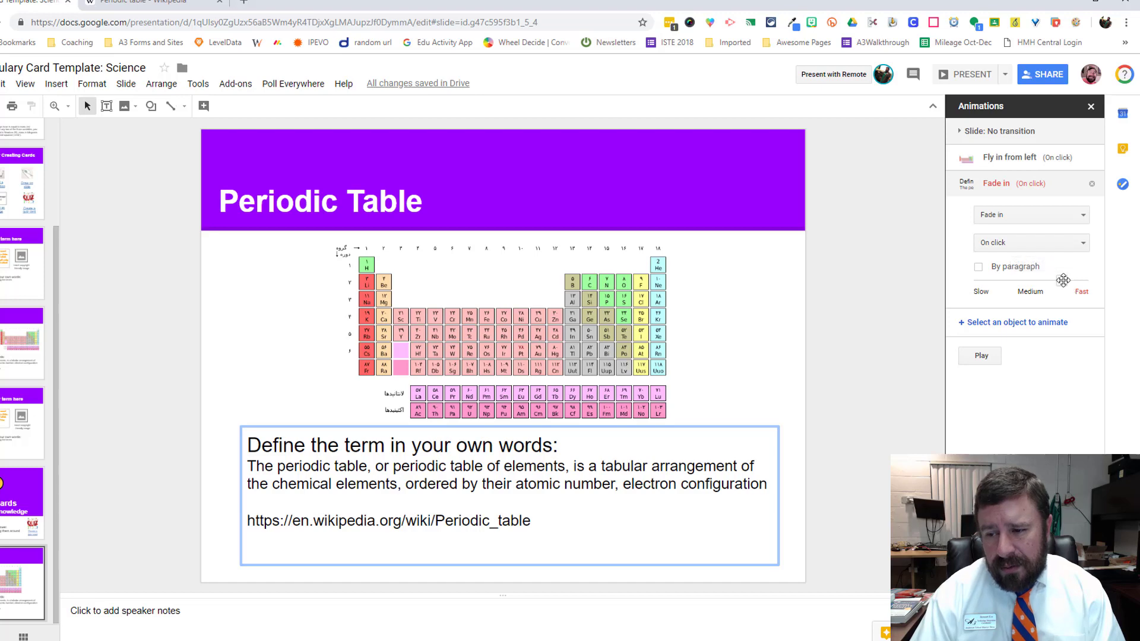
pyautogui.click(983, 359)
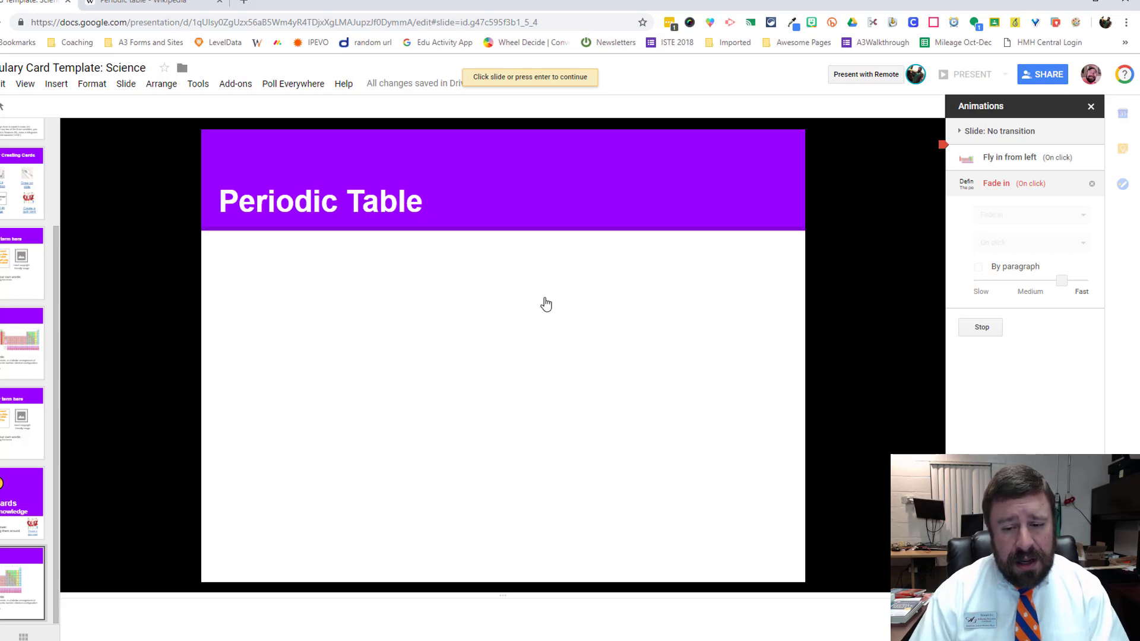
# Advance the preview so the table flies in and the definition fades in, then stop it
pyautogui.click(546, 304)
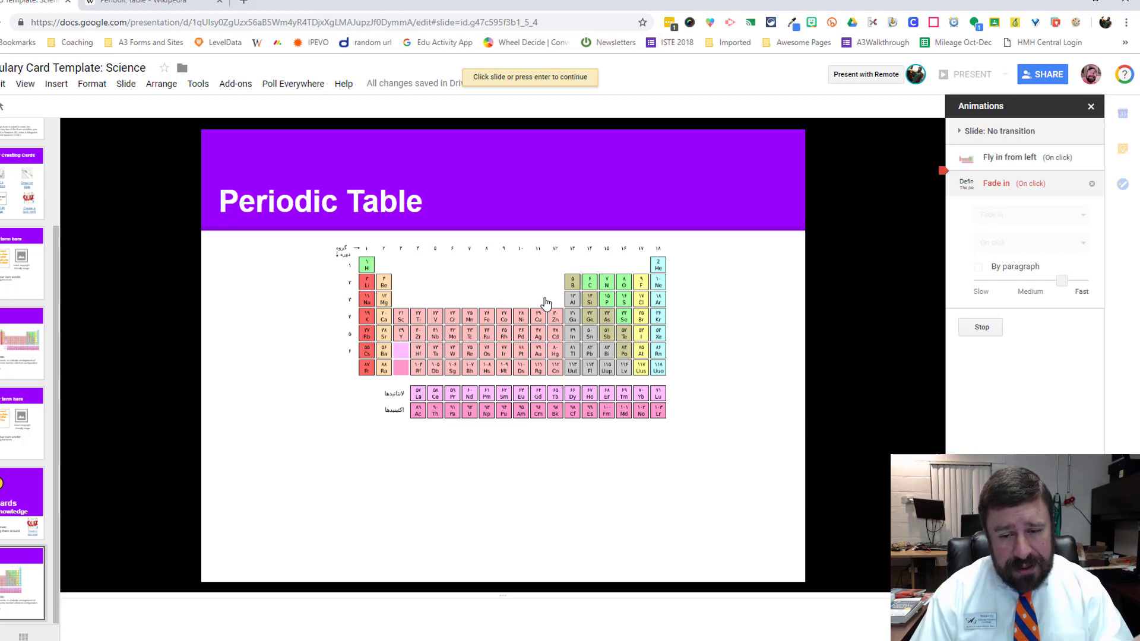
pyautogui.click(546, 304)
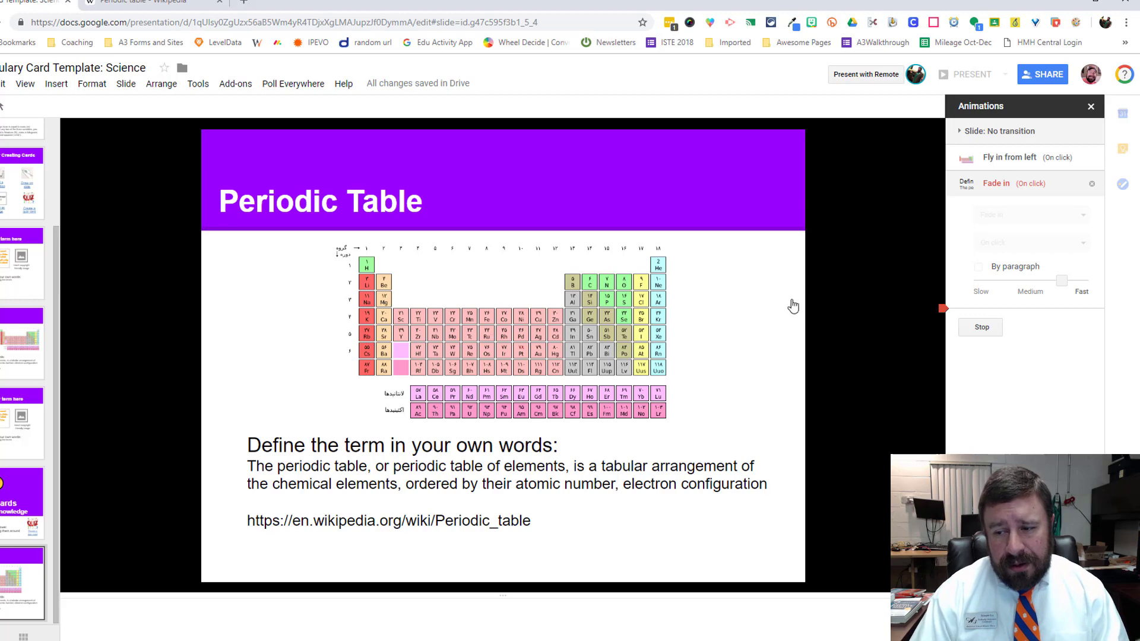
pyautogui.click(743, 323)
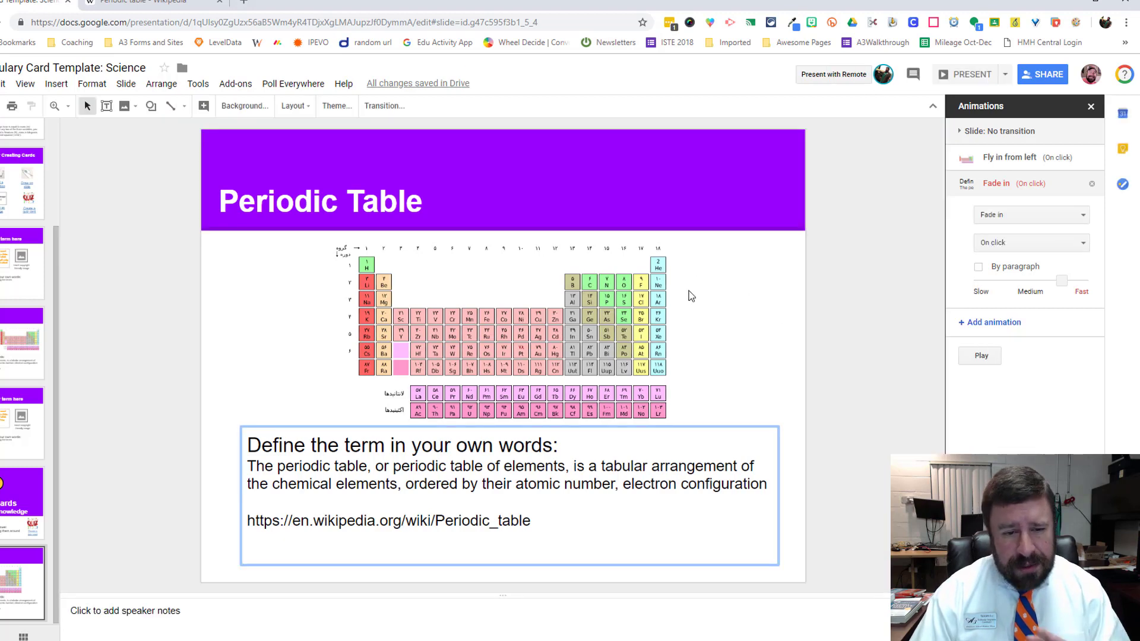
# Close the Animations panel
pyautogui.click(1091, 107)
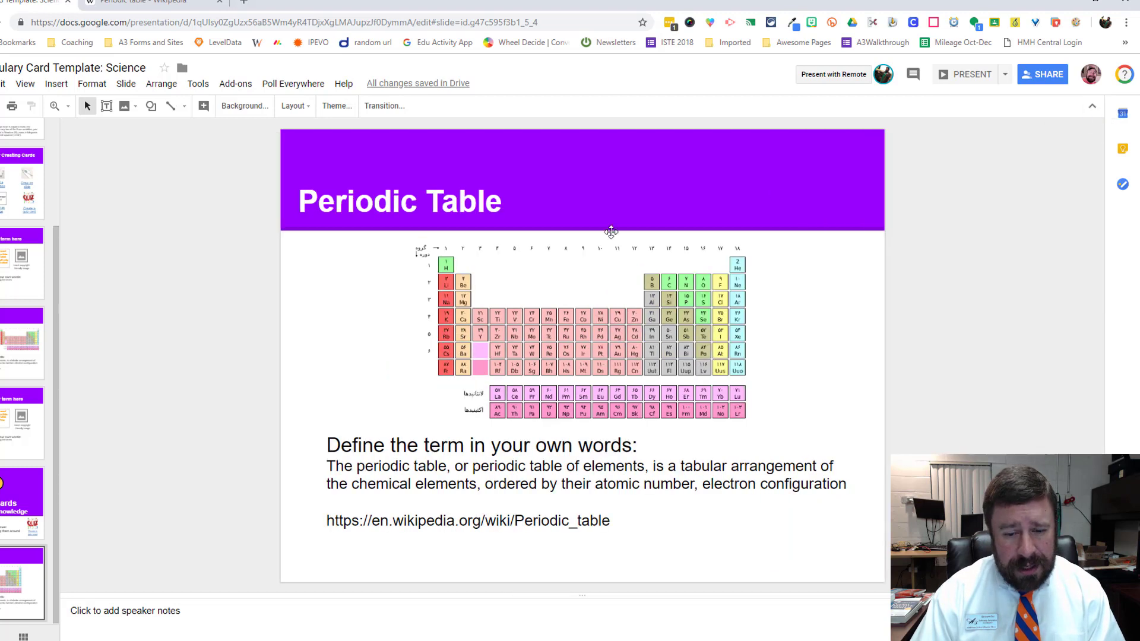